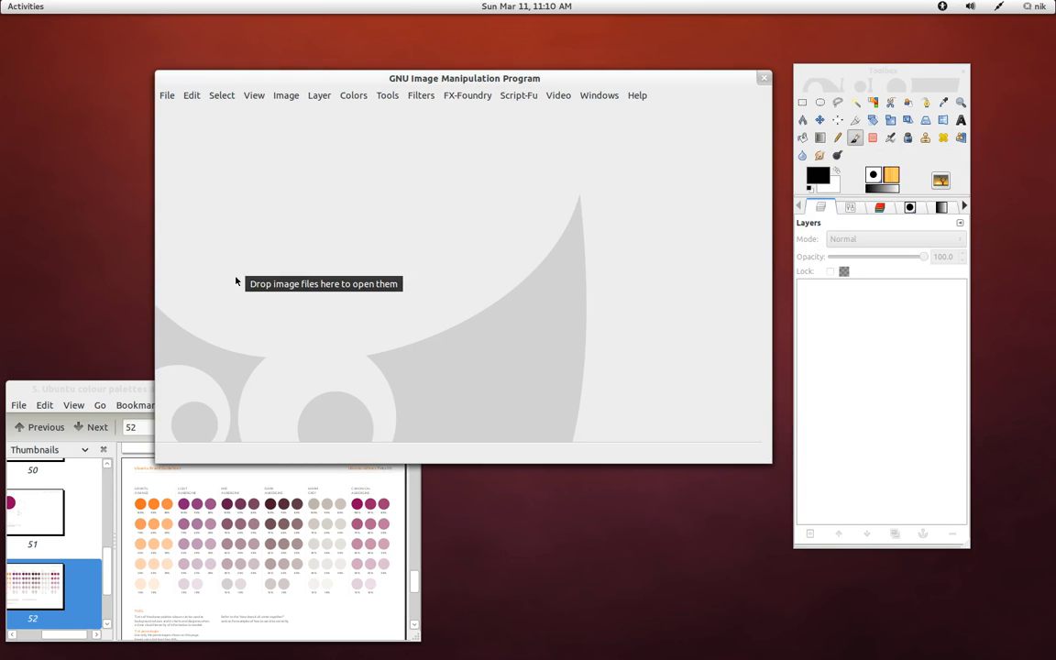
- Create a new blank image of 3840 × 2400 pixels
drag(139, 391, 214, 187)
drag(301, 189, 293, 378)
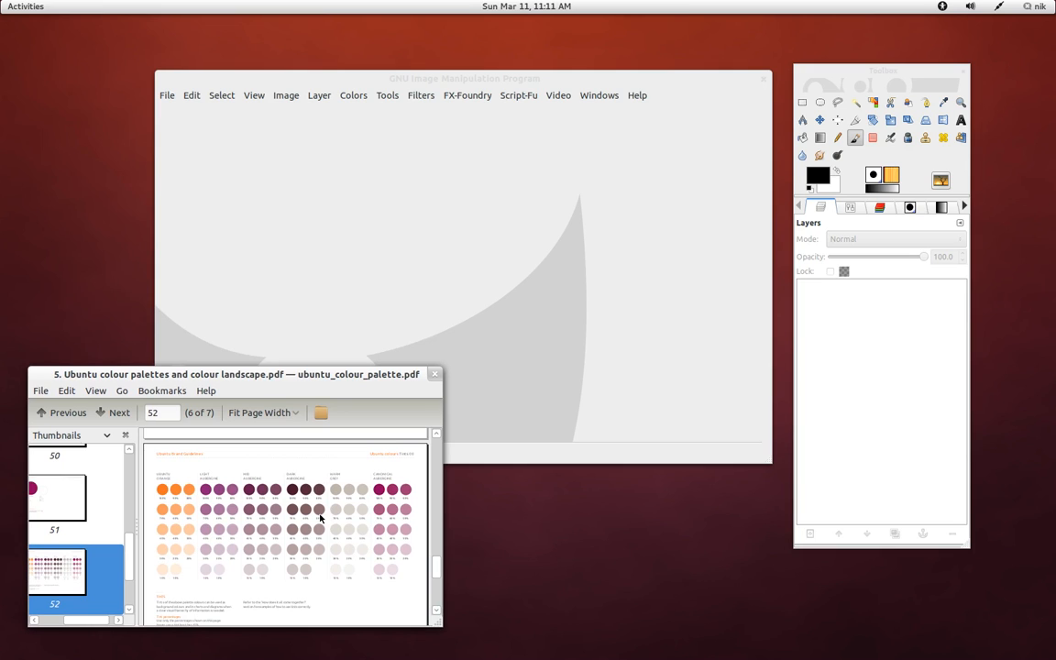
drag(290, 373, 268, 359)
drag(496, 65, 442, 50)
click(114, 60)
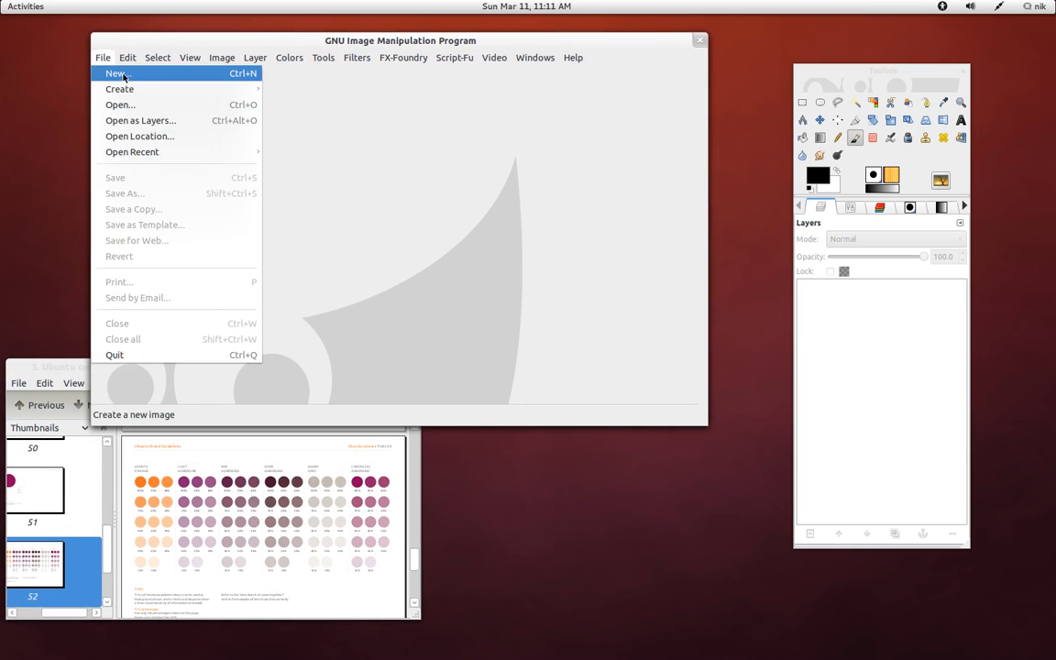
click(114, 72)
drag(561, 164, 477, 161)
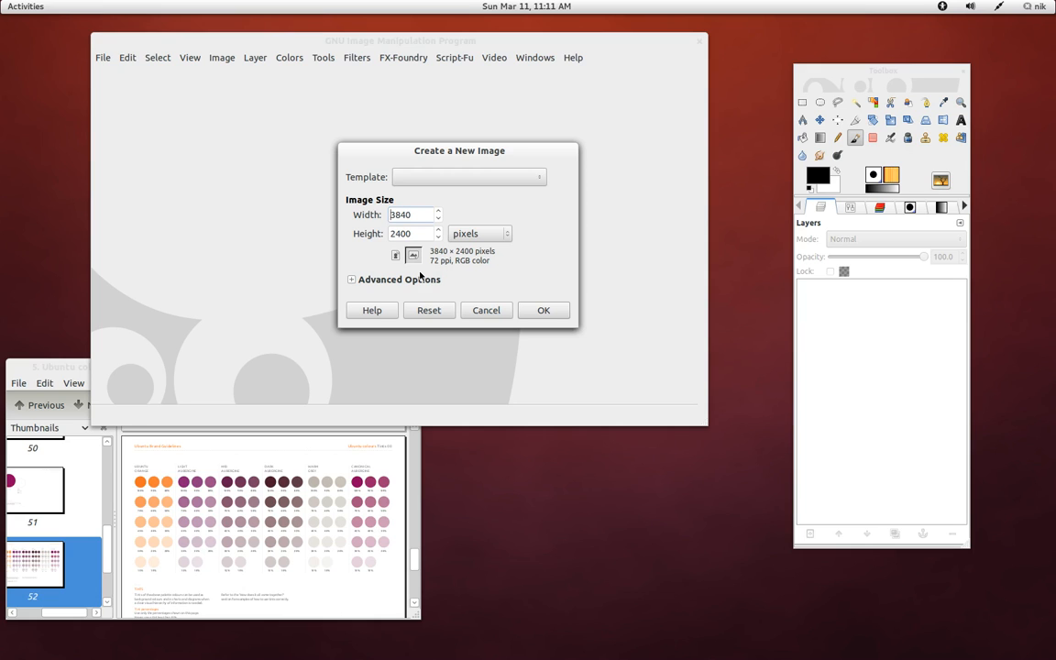
click(547, 310)
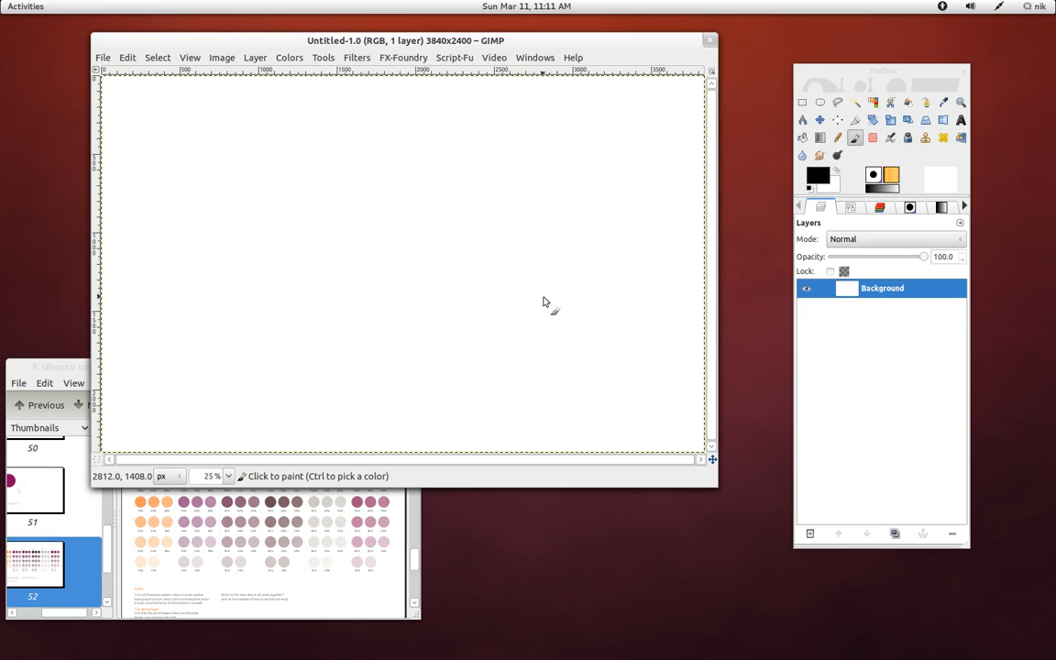
- Set the foreground colour to 8b005a by sampling the first Canonical Aubergine swatch in the palette PDF
drag(715, 488, 727, 507)
drag(78, 366, 105, 372)
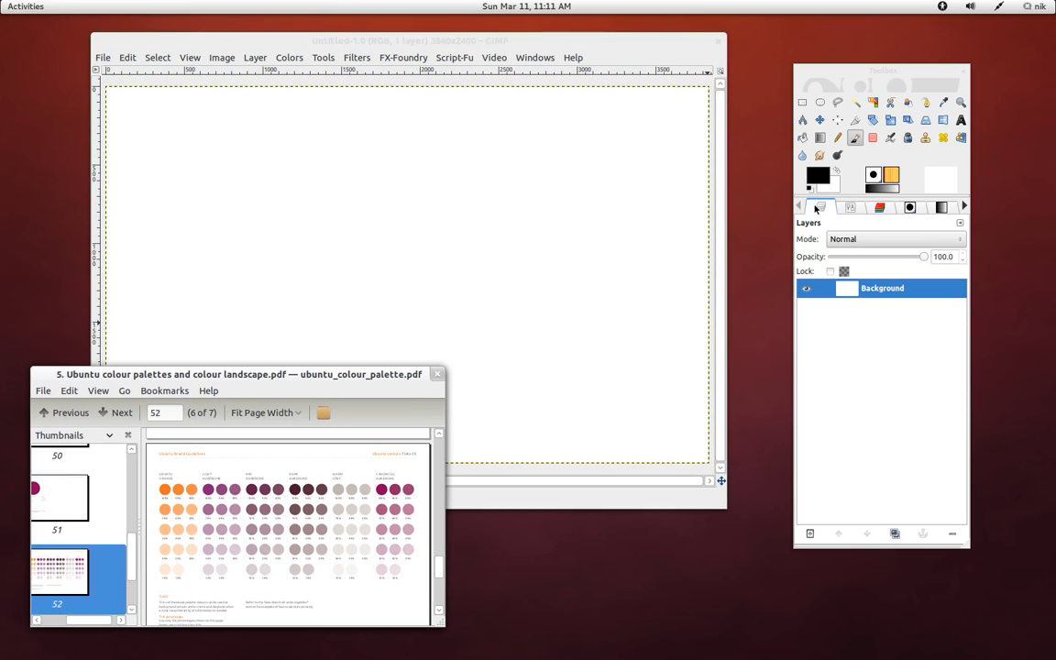
click(818, 175)
click(339, 158)
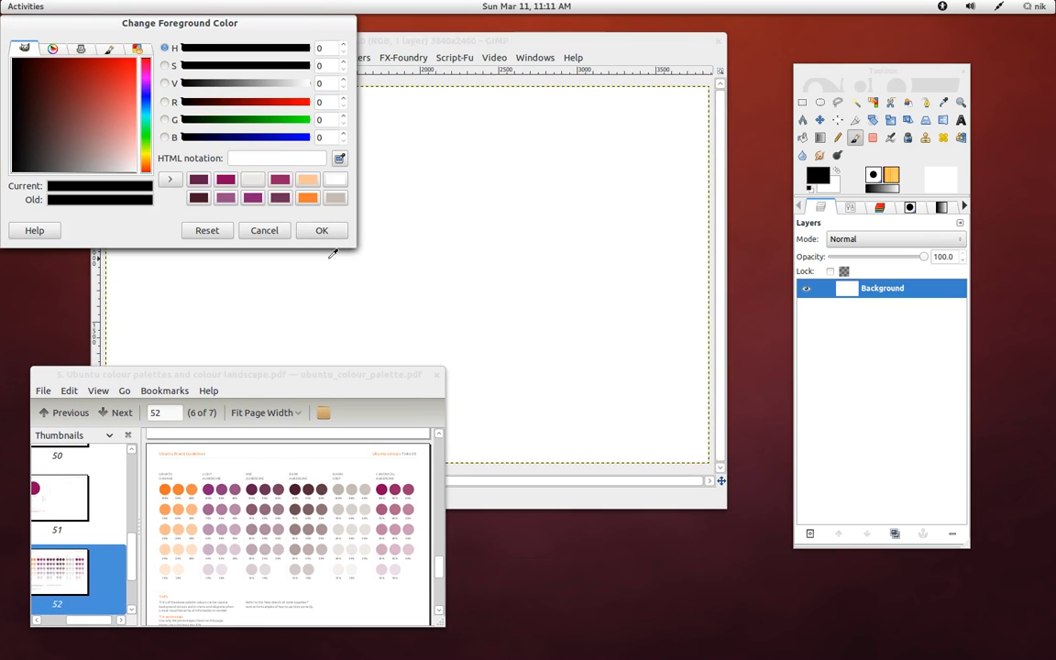
click(384, 491)
drag(377, 392, 381, 400)
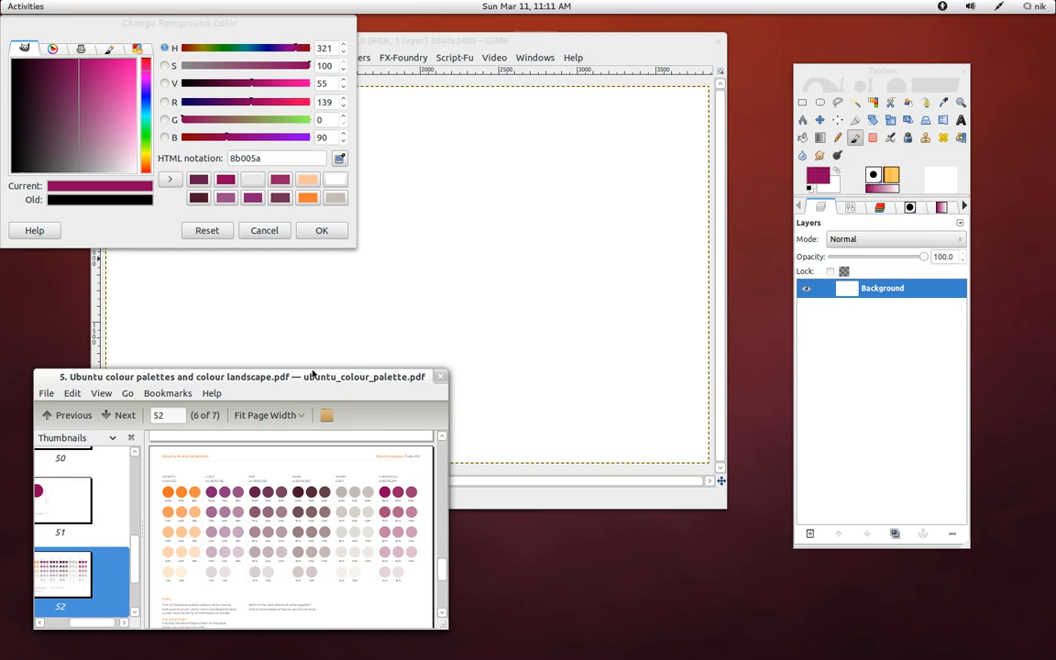
click(321, 231)
- Try a Bucket Fill of the Background layer with the foreground colour, then undo the fill
click(668, 41)
click(803, 138)
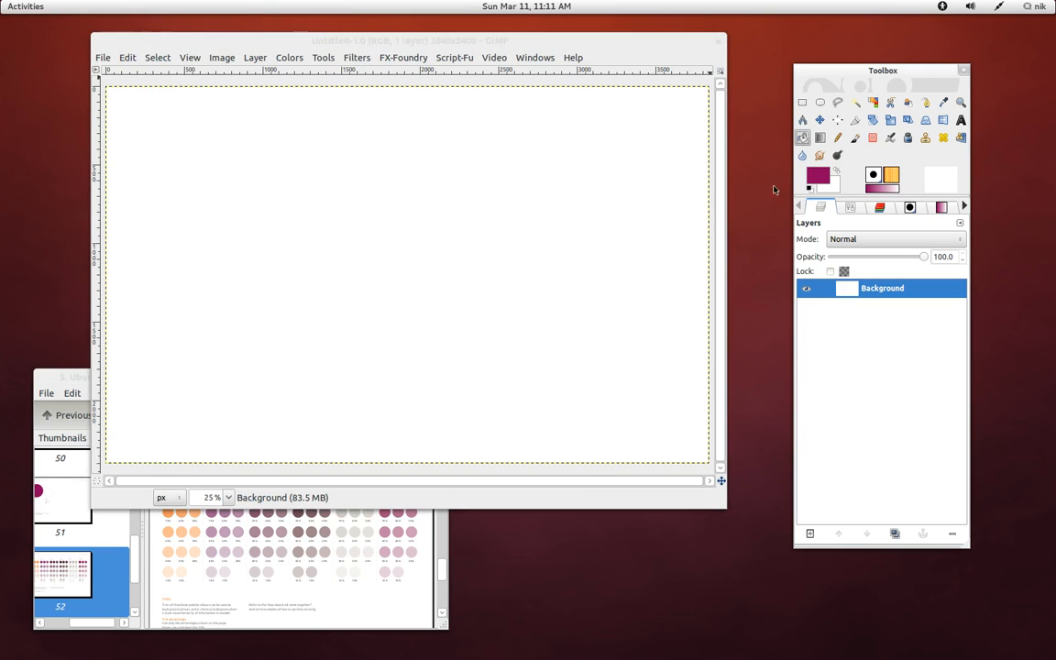
click(414, 258)
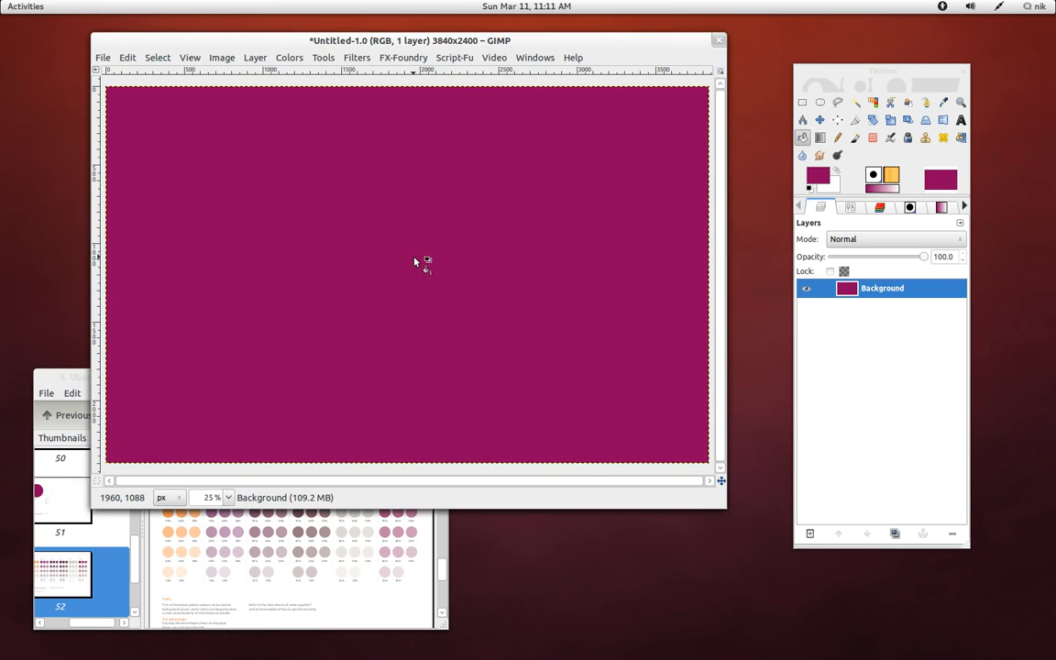
key(ctrl+z)
- Fill the Background layer with the aubergine foreground colour and add a new transparent layer above it
drag(819, 174, 357, 217)
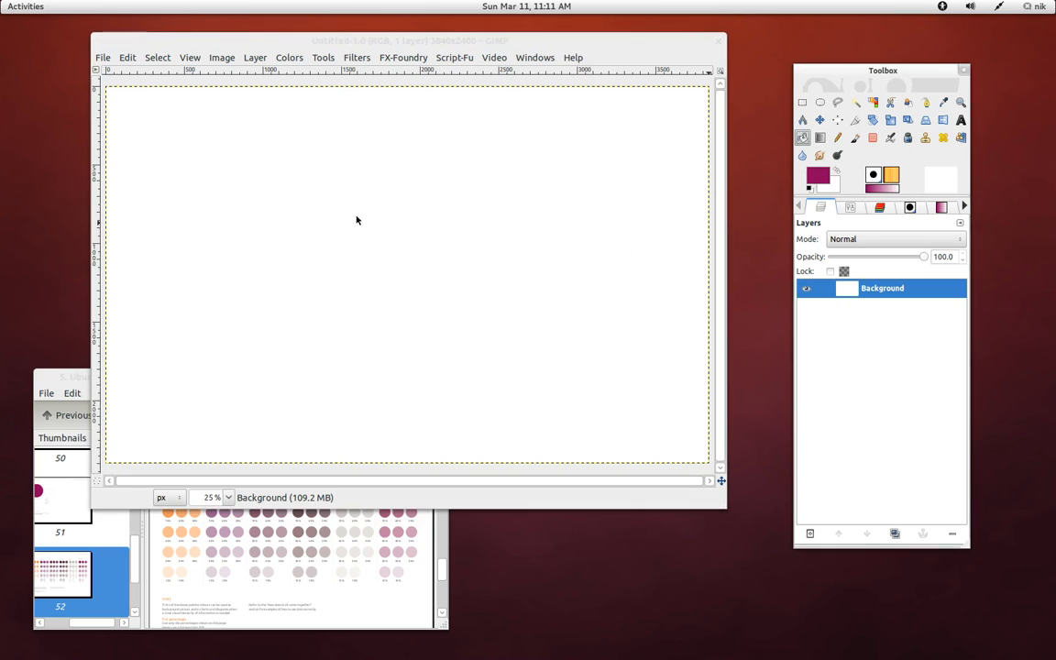
click(810, 533)
click(586, 418)
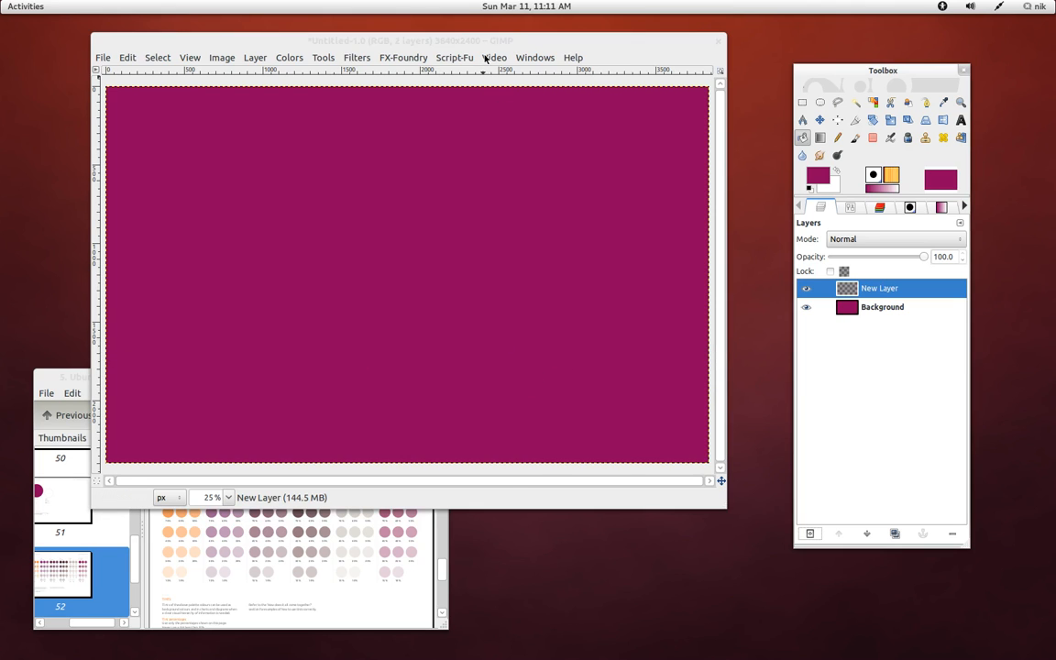
- Draw a large elliptical selection of about 3404 × 2806 pixels, extending above the canvas and nearly reaching its lower edge
drag(472, 42, 443, 33)
drag(699, 498, 754, 545)
scroll(550, 364, up, 2)
scroll(550, 364, down, 3)
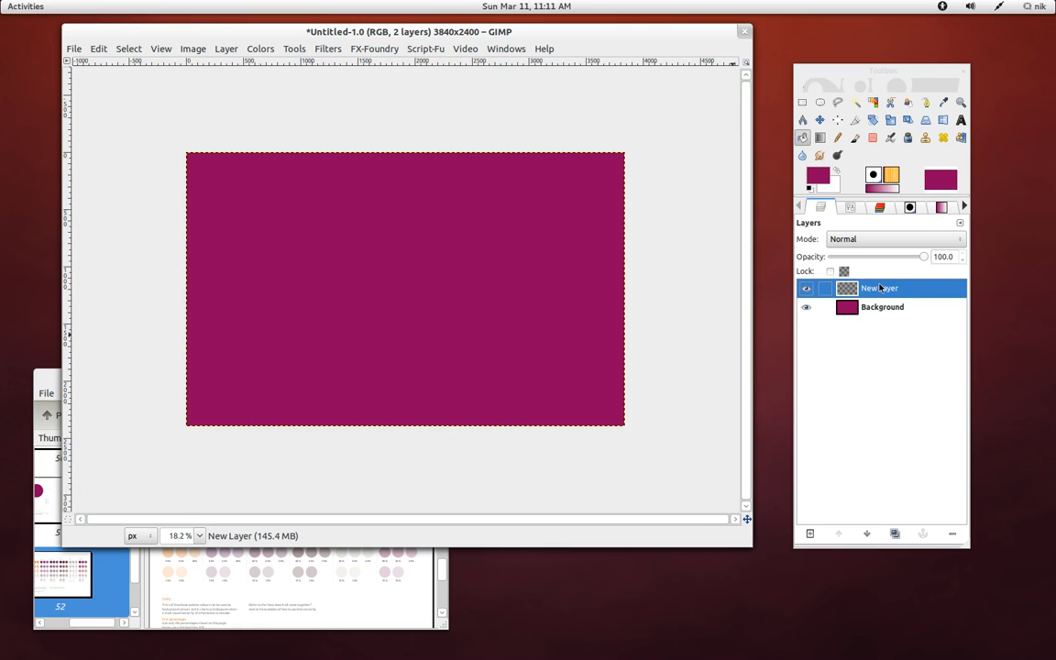
click(820, 102)
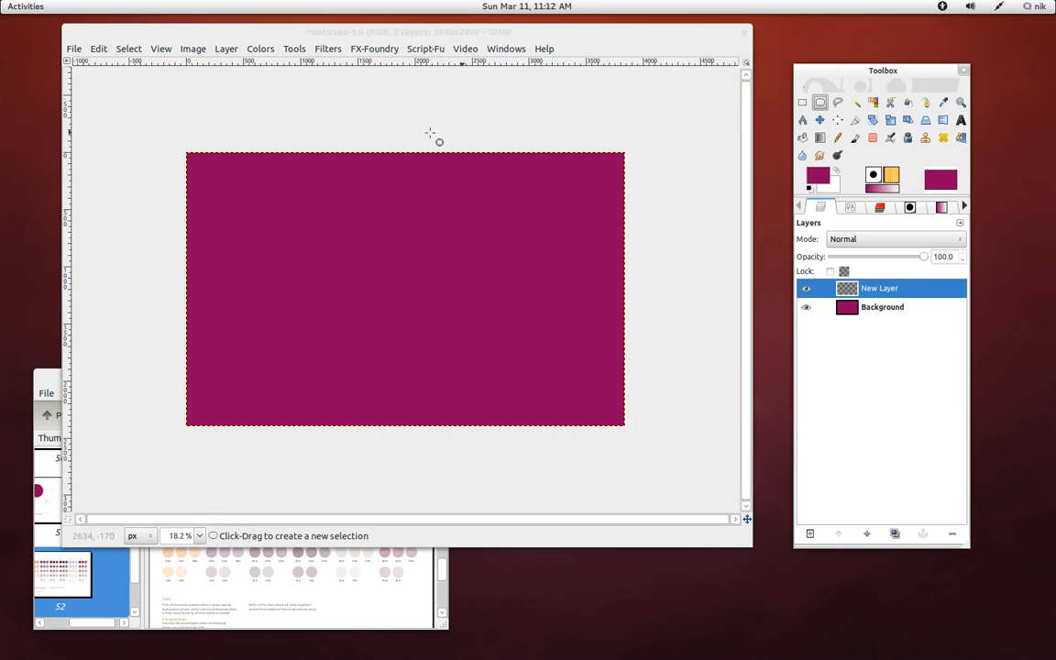
drag(227, 98, 599, 418)
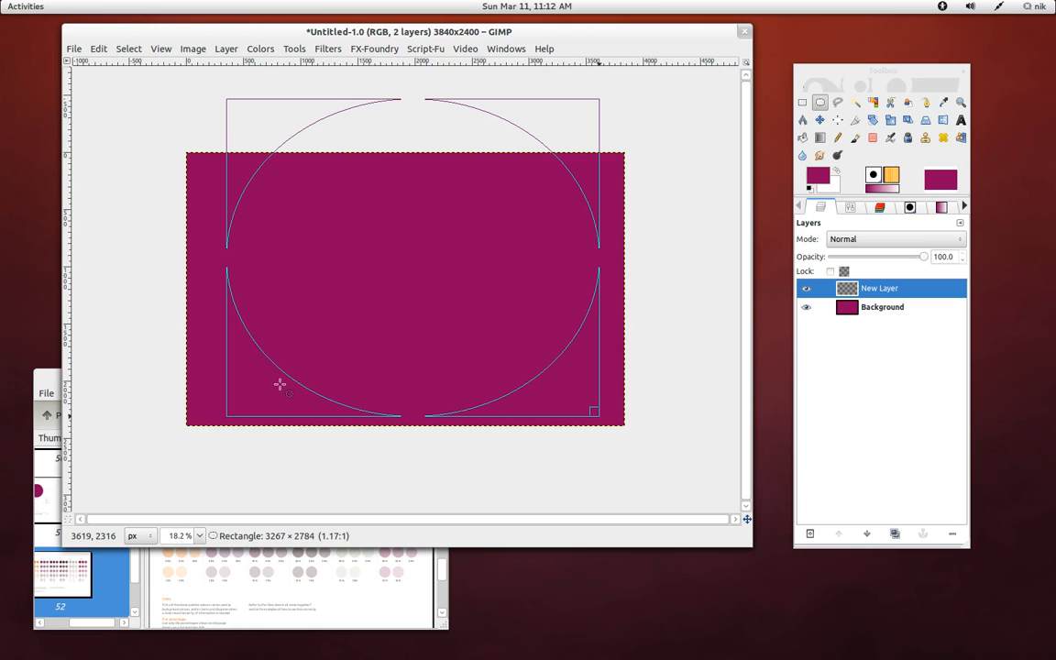
drag(253, 397, 230, 405)
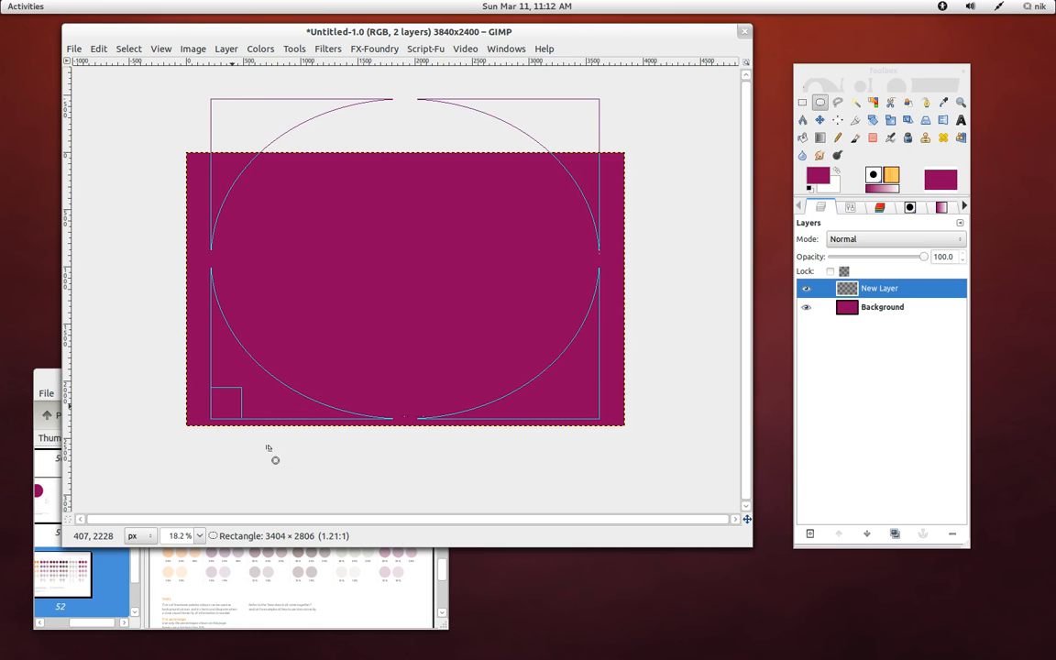
- Invert the elliptical selection and feather it by 1094 pixels
click(131, 51)
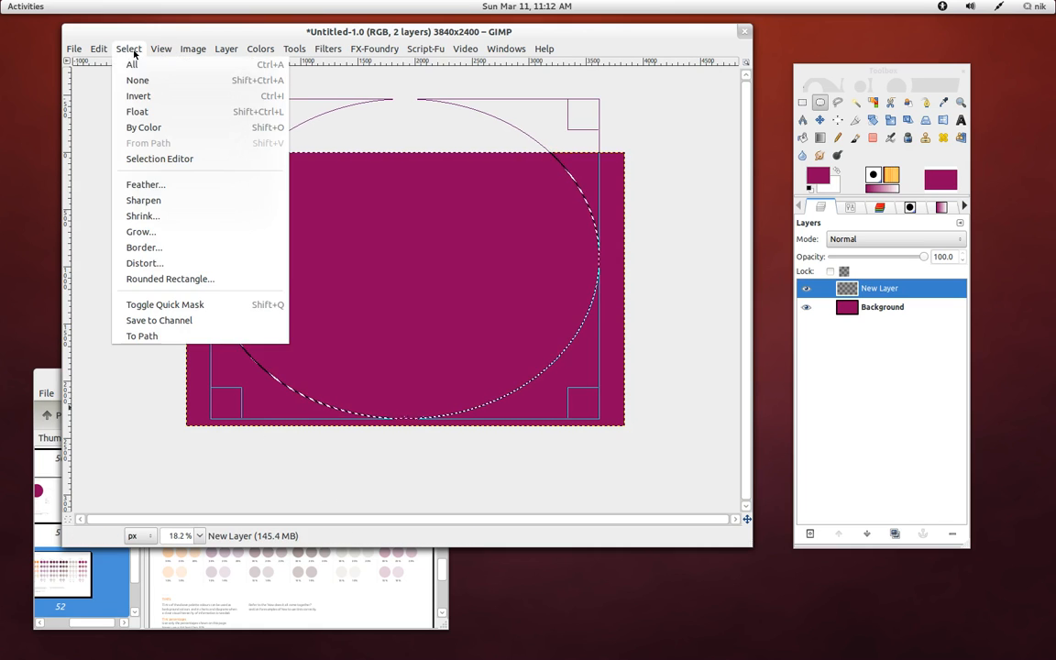
click(139, 95)
click(128, 49)
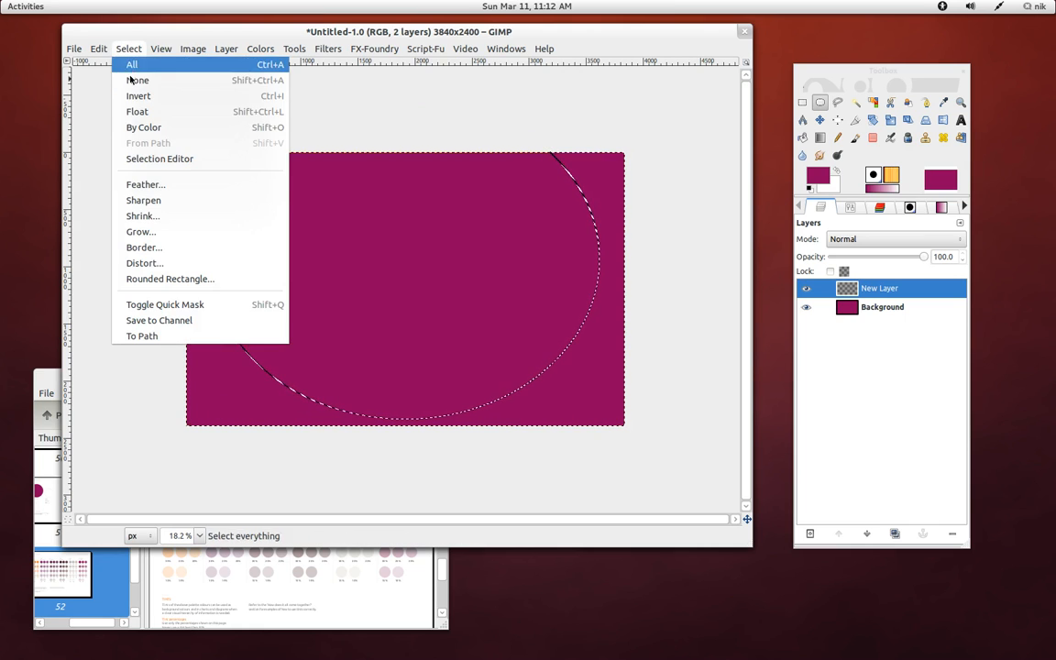
click(145, 185)
scroll(435, 301, up, 6)
drag(432, 299, 432, 299)
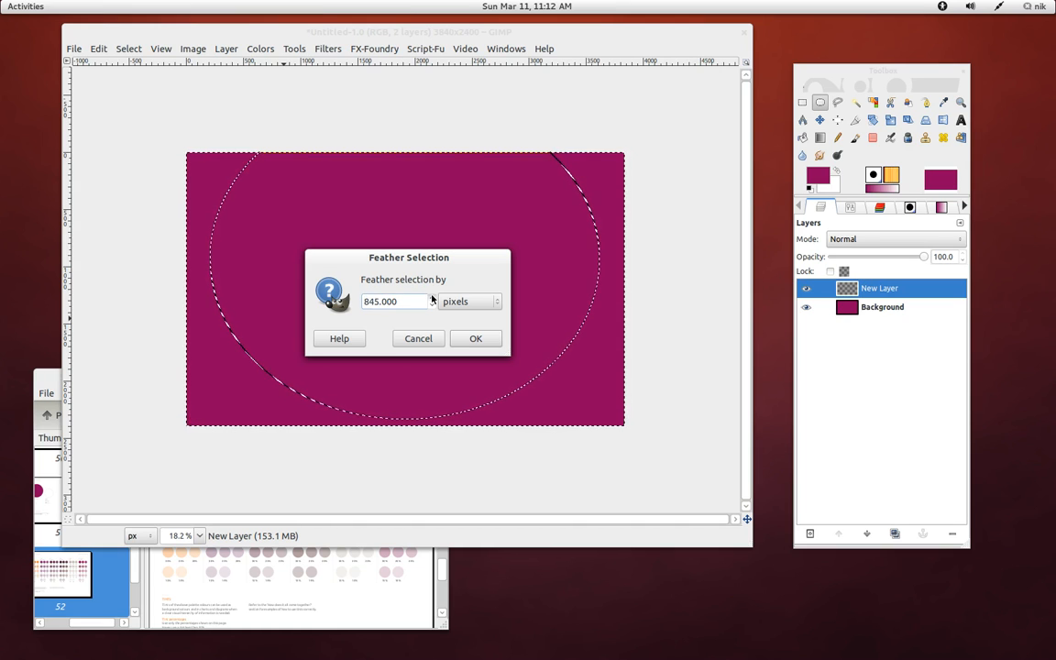
drag(432, 299, 432, 299)
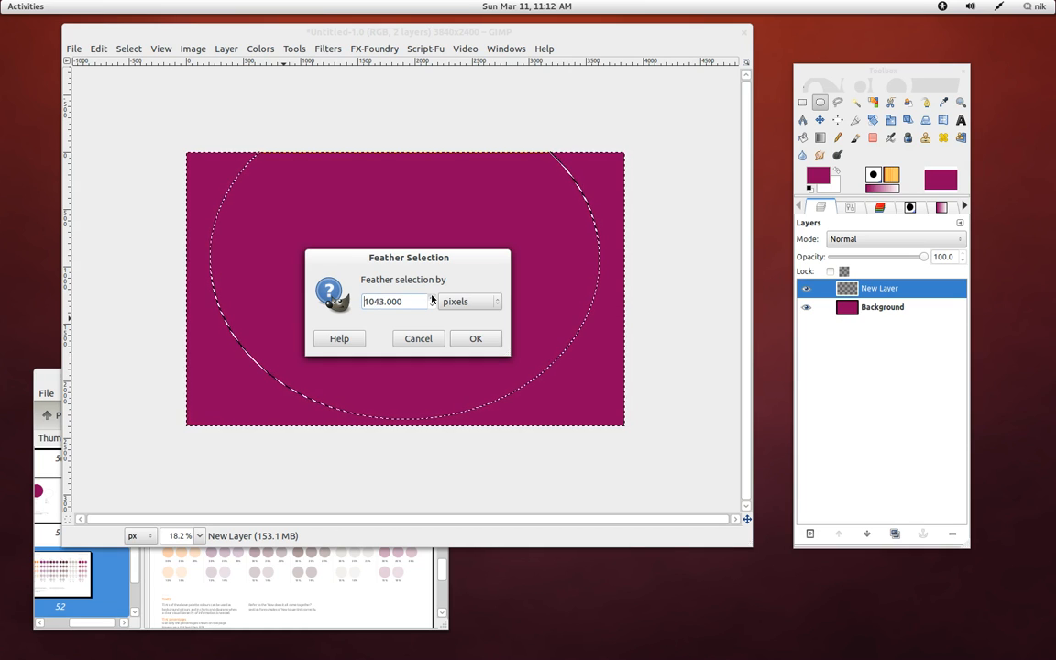
click(471, 339)
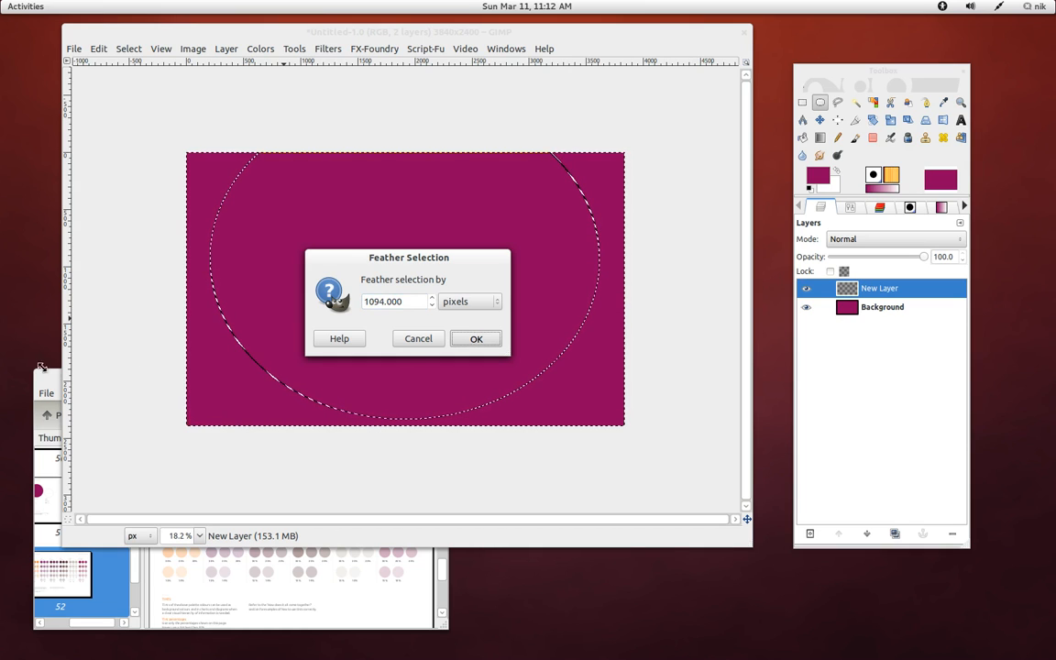
- Set the foreground colour to 621a4b by sampling the first Mid Aubergine swatch in the palette PDF
drag(51, 375, 31, 395)
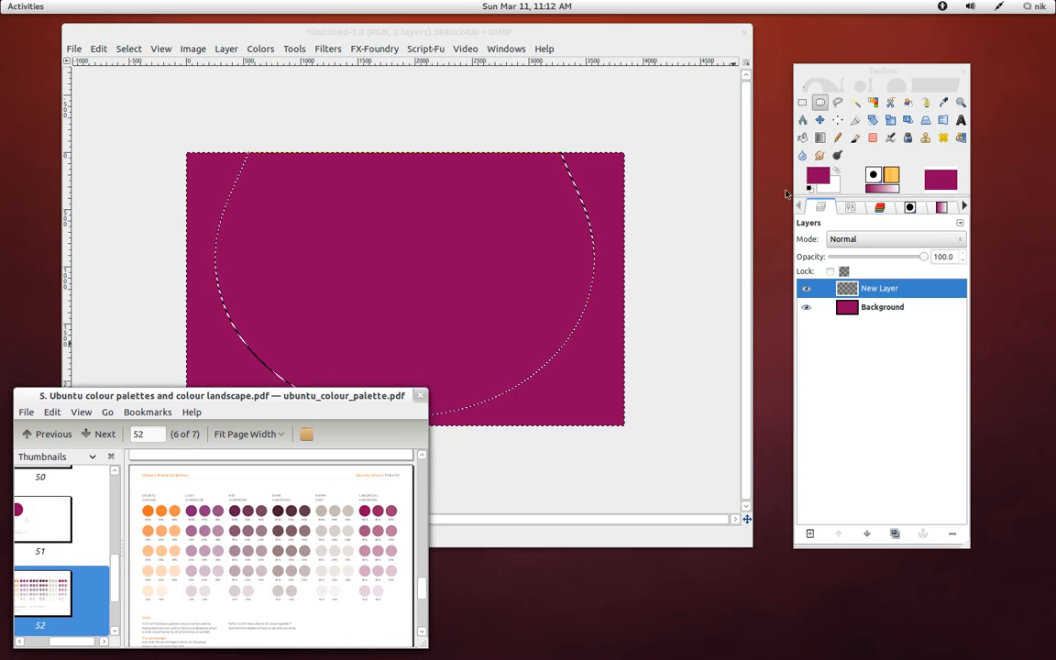
click(819, 176)
click(338, 159)
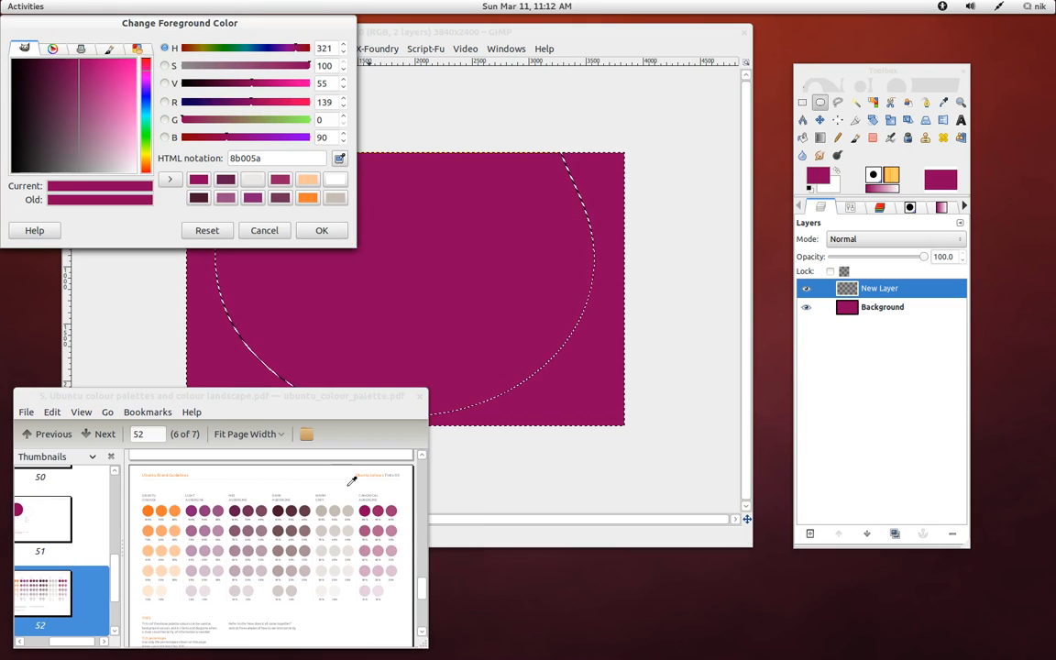
click(236, 509)
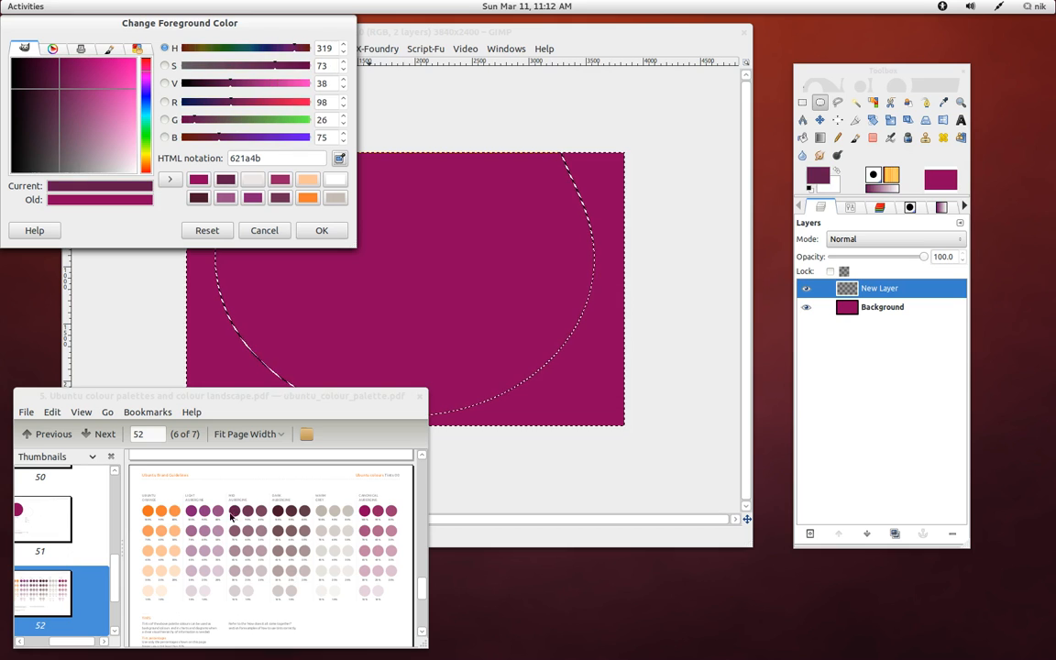
click(321, 231)
- Fill the feathered selection on the new layer with the dark foreground colour and remove the selection
drag(819, 177, 597, 398)
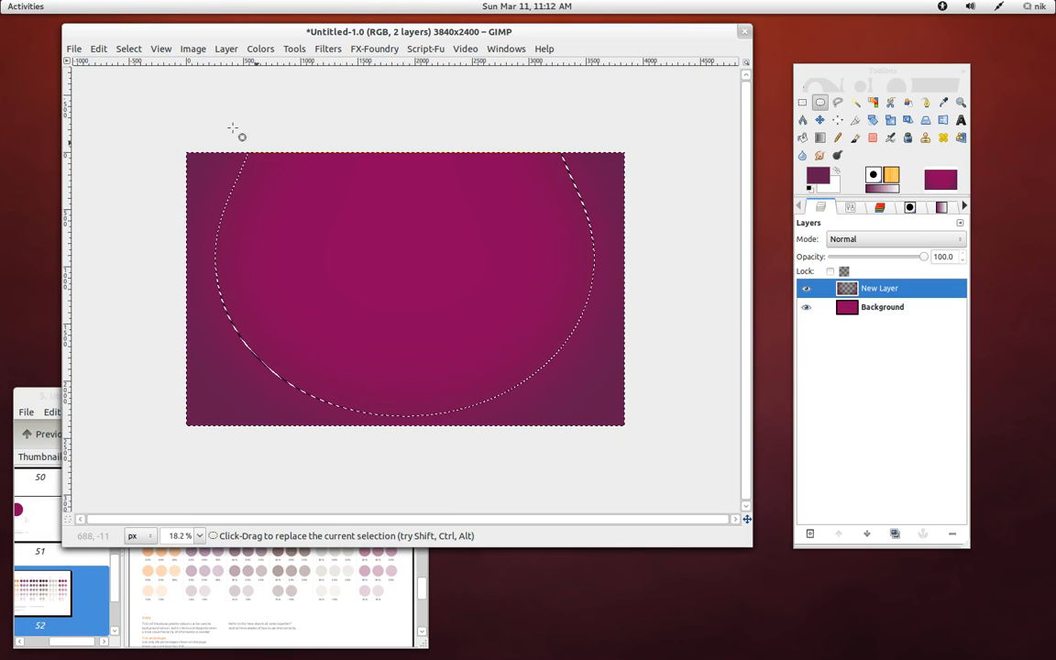
click(129, 49)
click(130, 80)
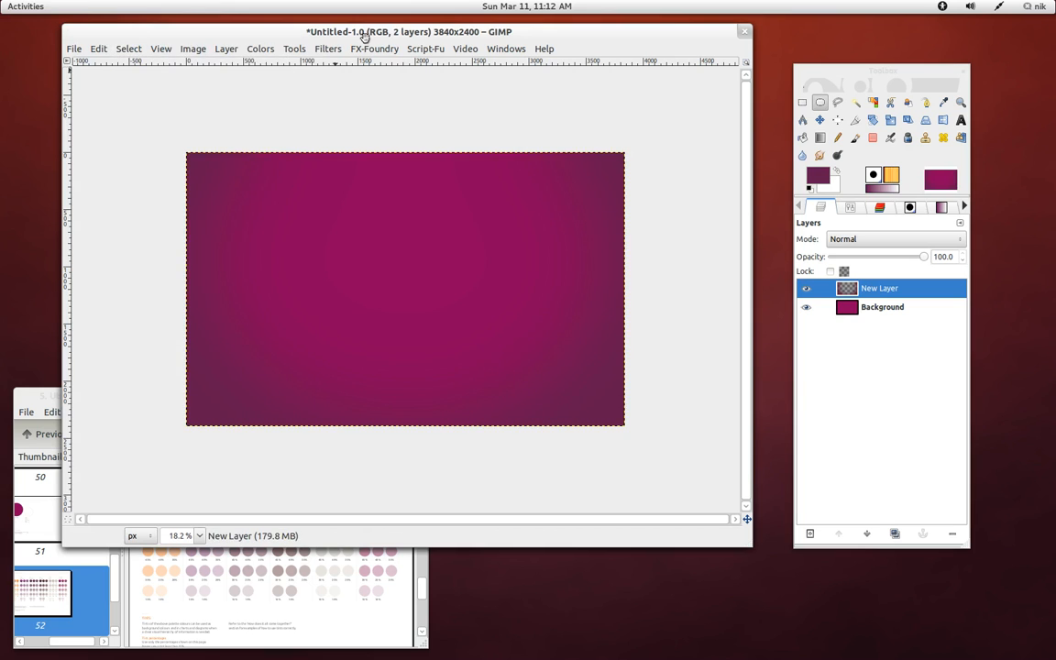
- Inspect the vignette enlarged, comparing the image with the vignette layer hidden and shown
double_click(328, 35)
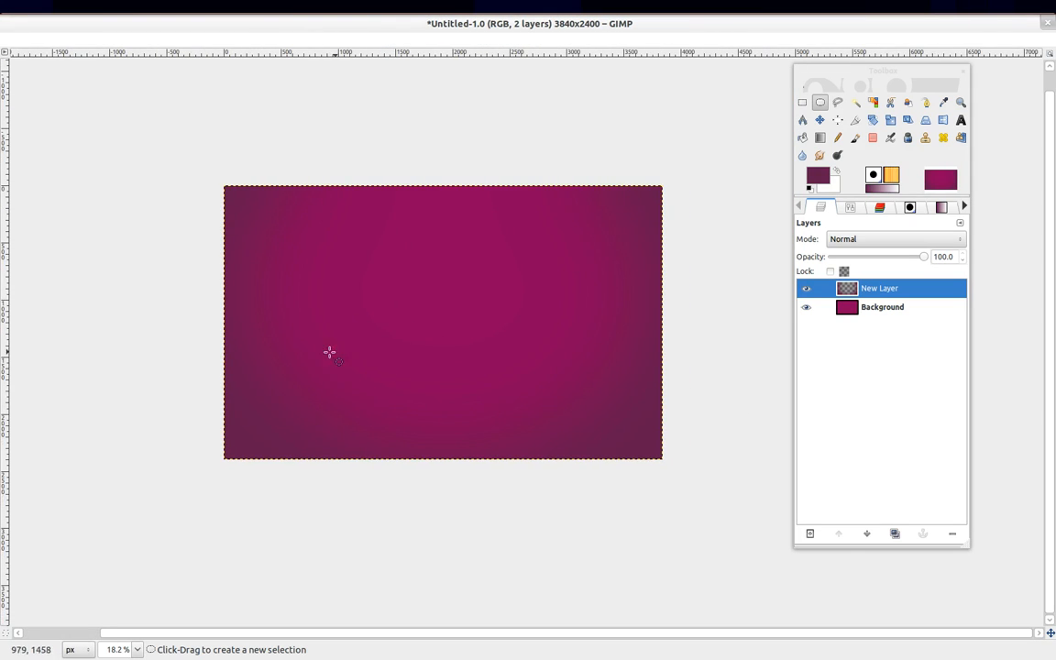
scroll(278, 348, up, 3)
scroll(199, 495, down, 1)
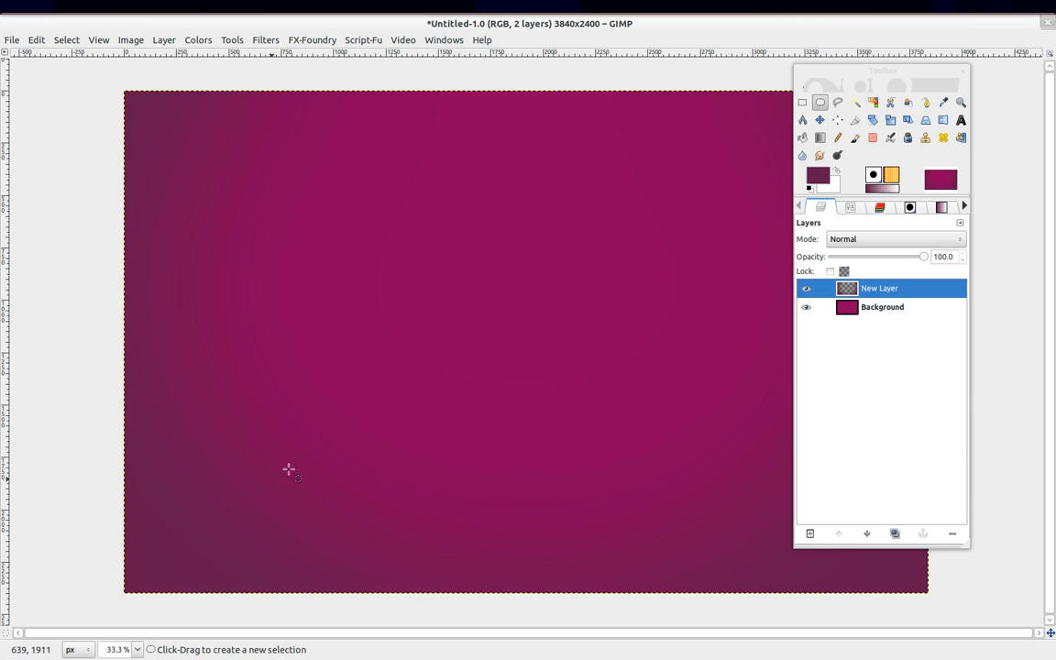
drag(503, 354, 441, 375)
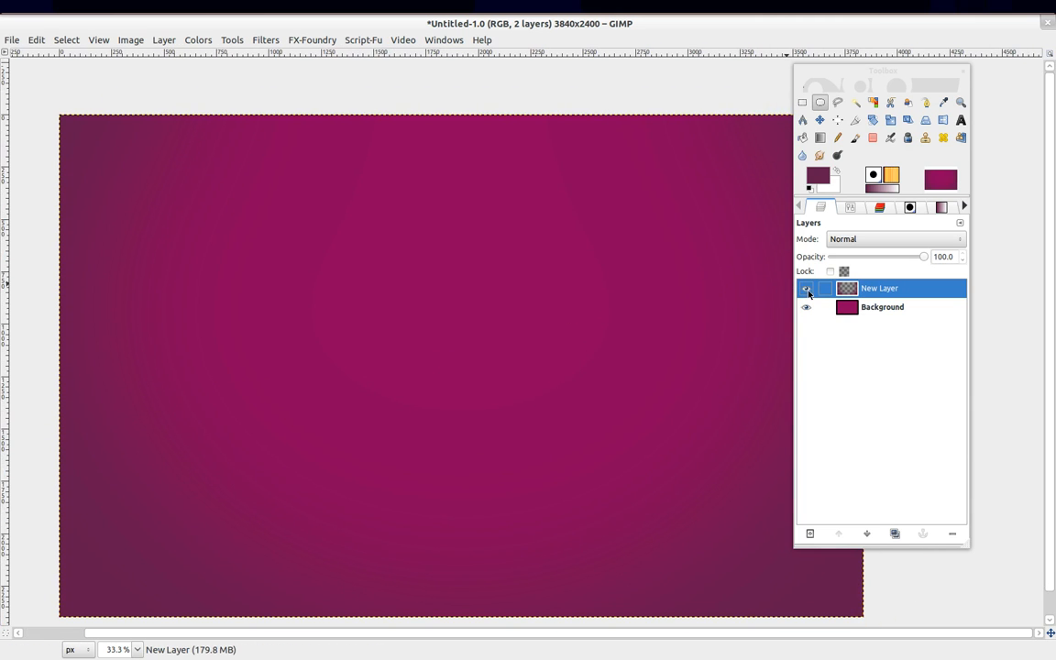
click(807, 292)
click(808, 291)
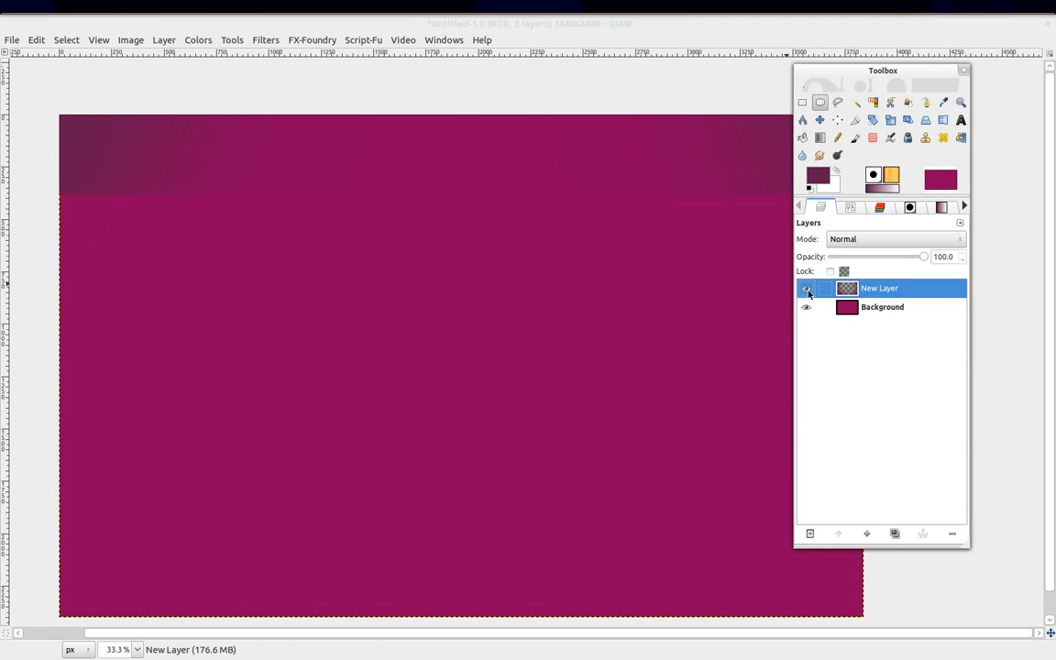
- Add another transparent layer above the vignette layer
click(810, 533)
click(587, 418)
scroll(524, 439, down, 2)
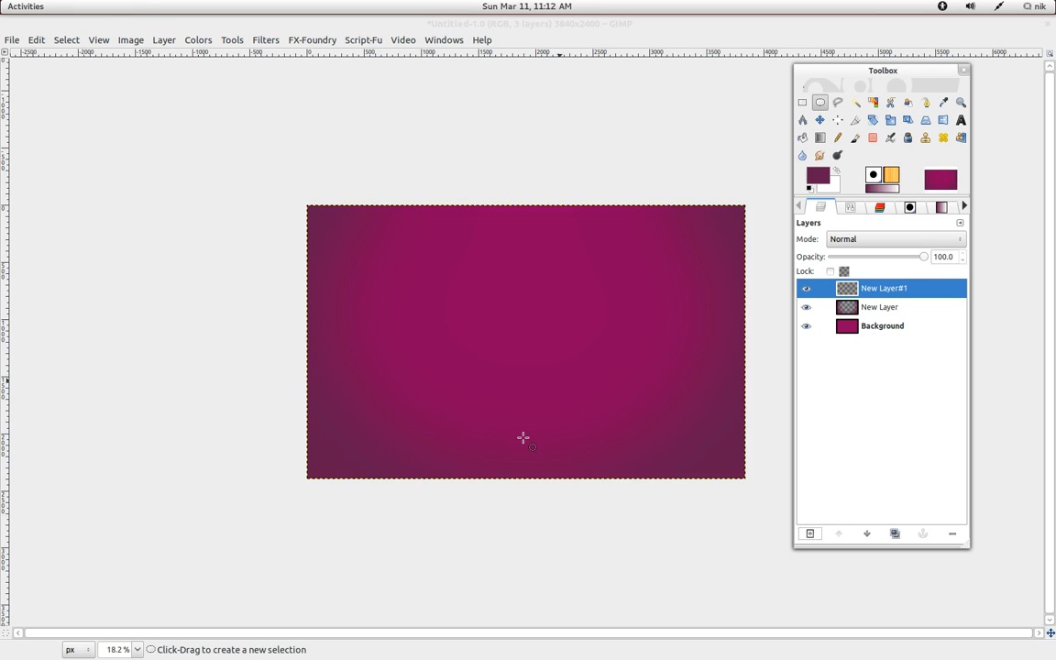
- Set the foreground colour to the third Canonical Aubergine swatch in the first row of the palette PDF
drag(686, 20, 631, 39)
drag(160, 404, 159, 392)
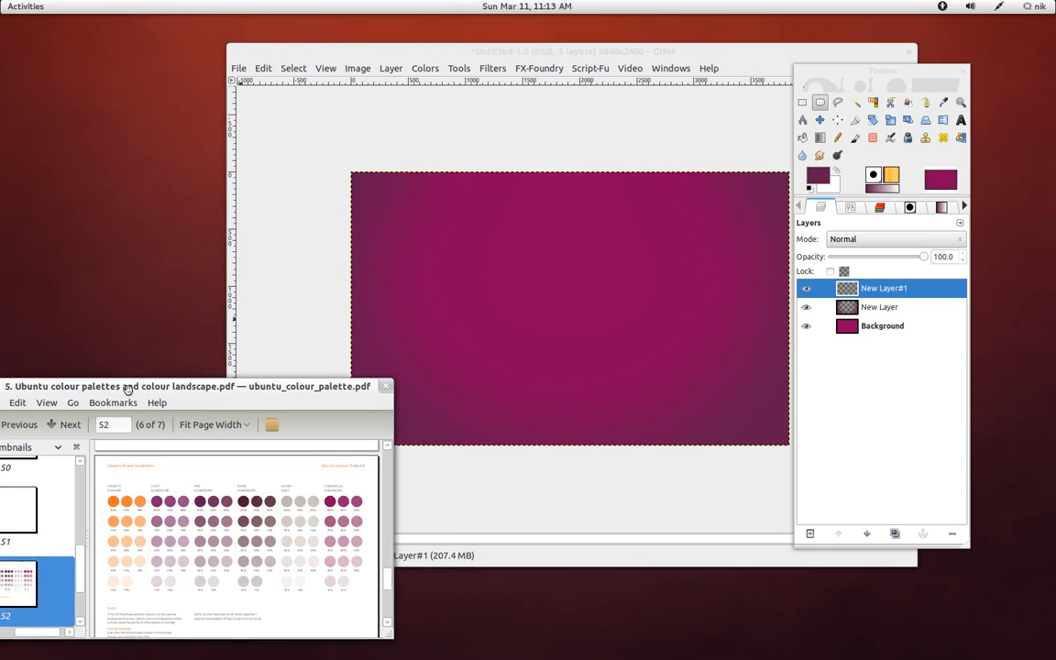
click(819, 177)
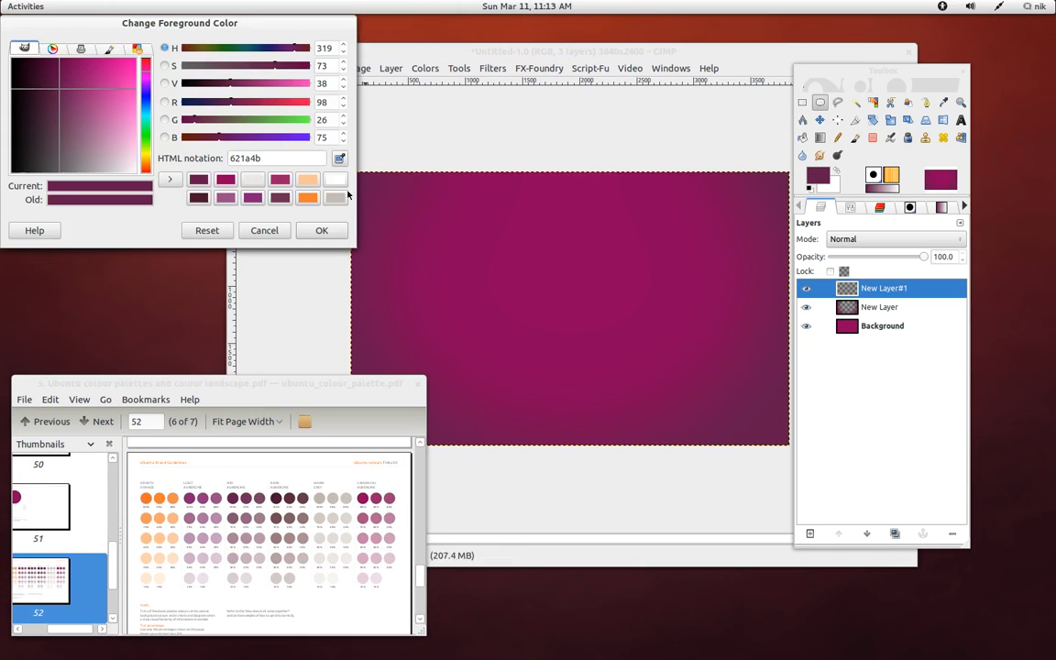
click(339, 158)
click(393, 494)
click(319, 229)
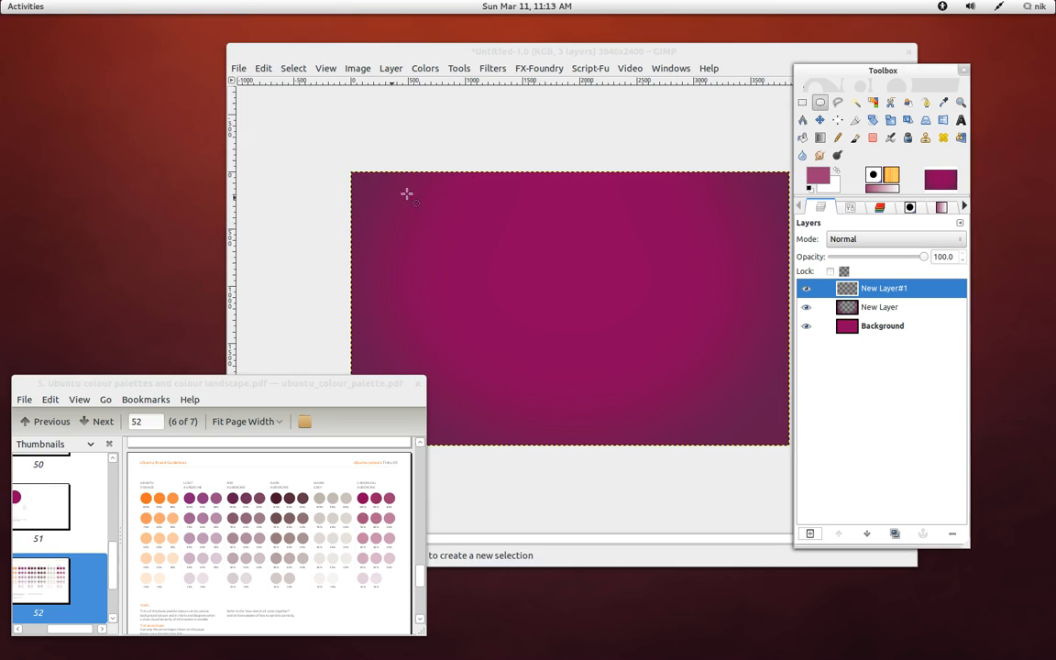
- Draw a wide, very flat elliptical selection across the middle of the image, slightly below its centre
drag(610, 61, 495, 52)
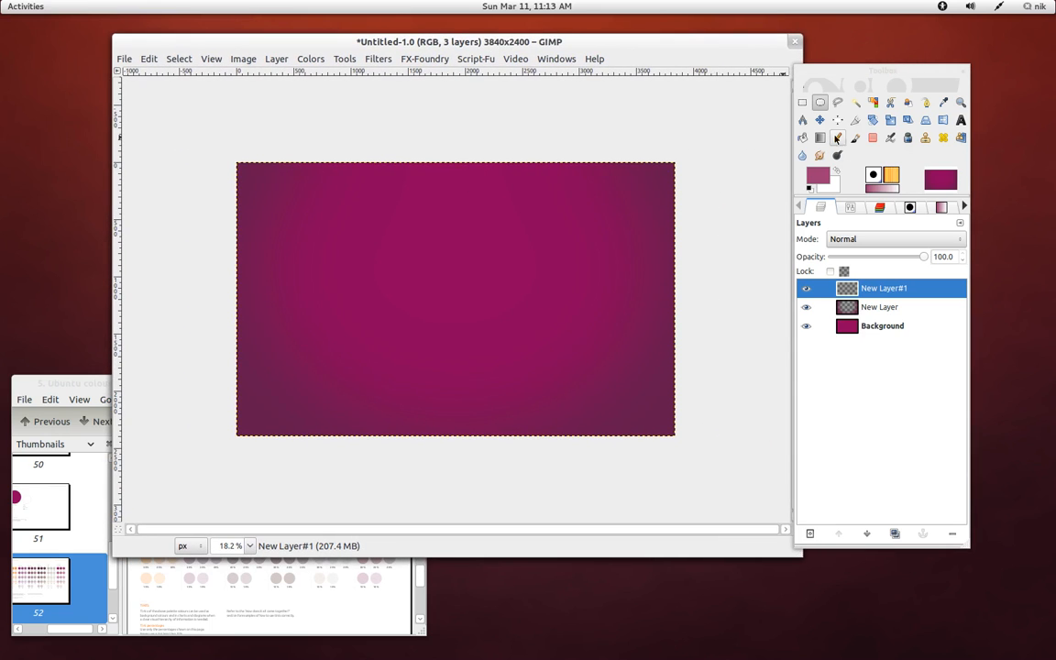
click(820, 102)
drag(307, 328, 614, 348)
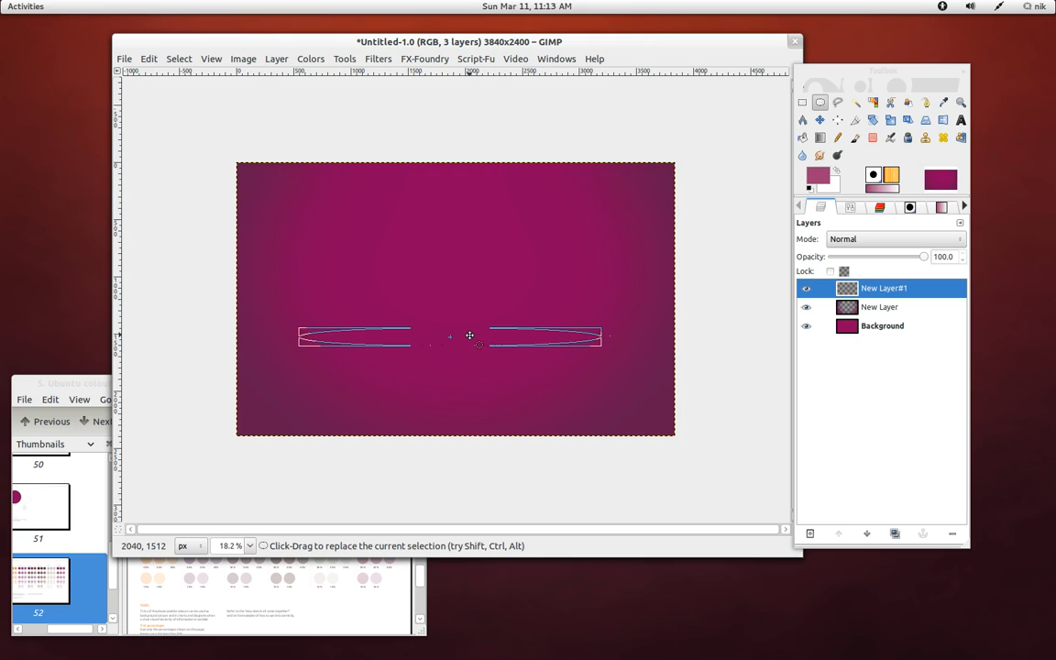
- Set the Ellipse Select tool to add new shapes to the current selection
click(851, 207)
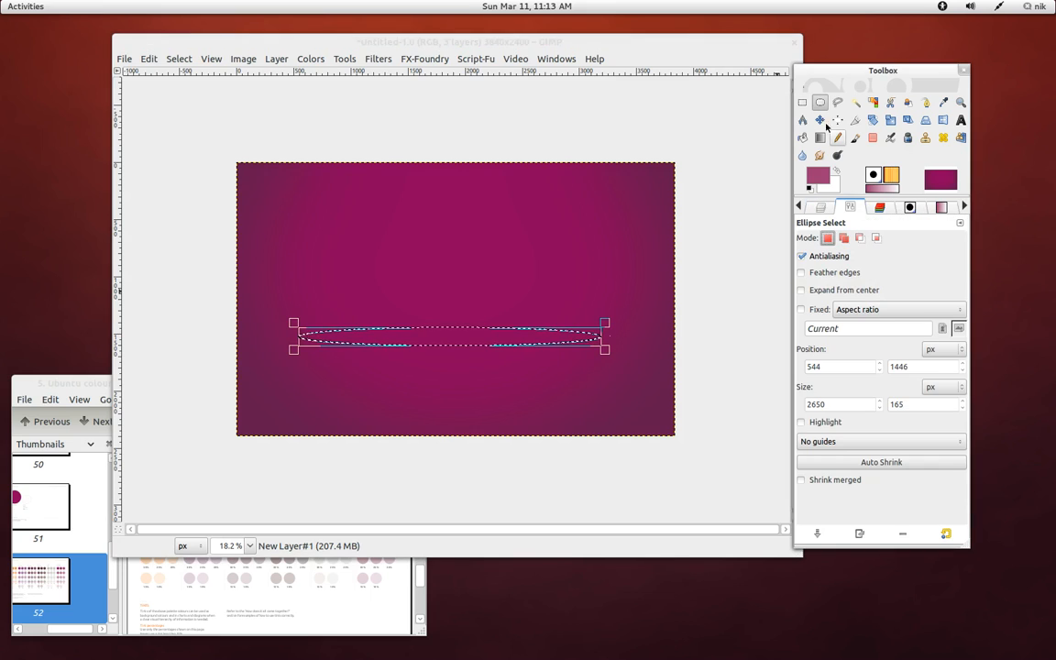
click(844, 239)
drag(450, 272, 639, 310)
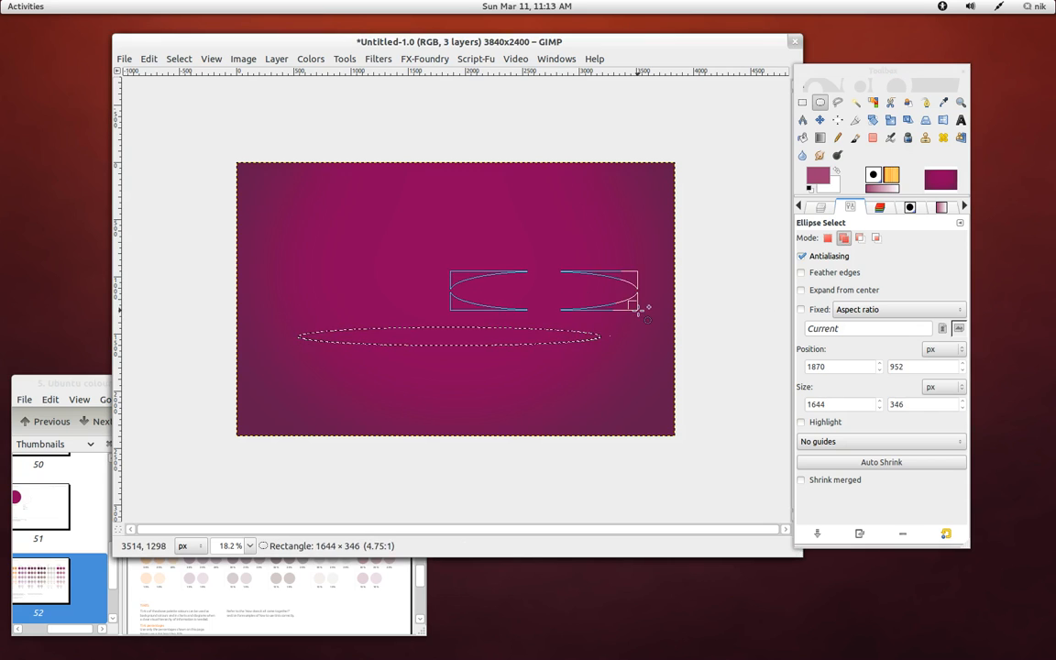
drag(329, 256, 526, 304)
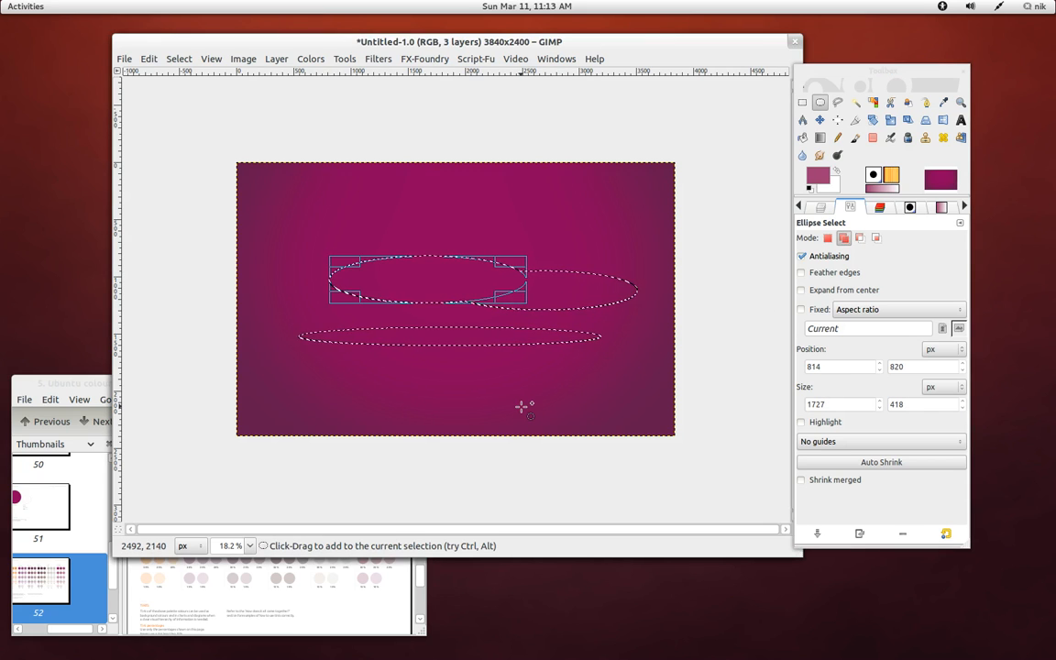
key(ctrl+z)
key(ctrl+z)
- Add flat ellipses of about 914 × 154 px right of centre and 770 × 137 px at upper left, and feather the selection by 1094 px
drag(505, 286, 609, 303)
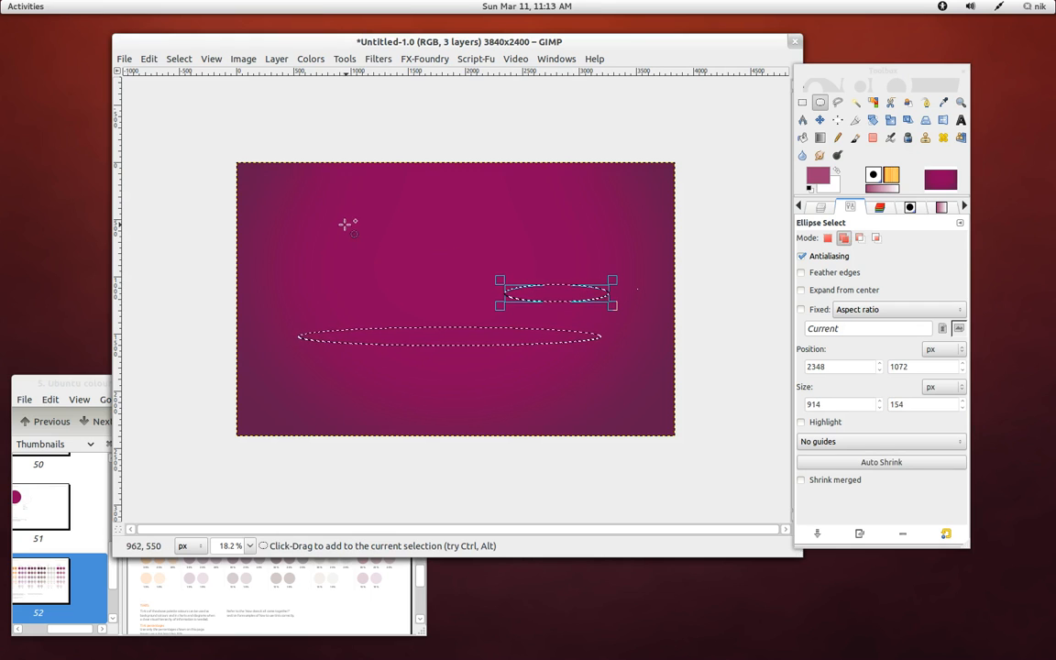
drag(319, 223, 406, 238)
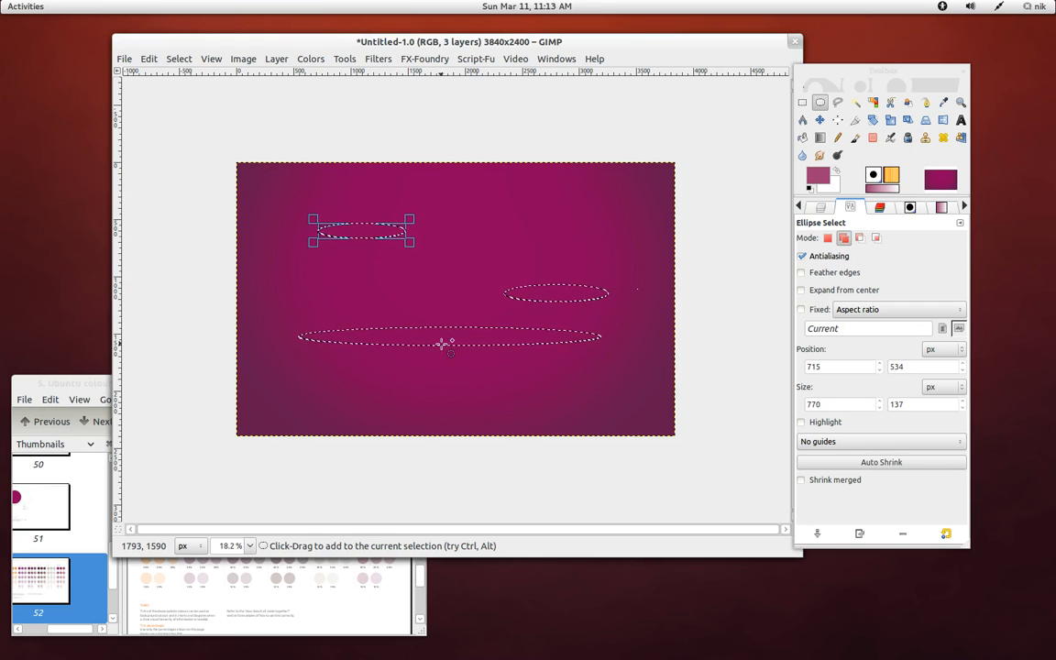
click(187, 59)
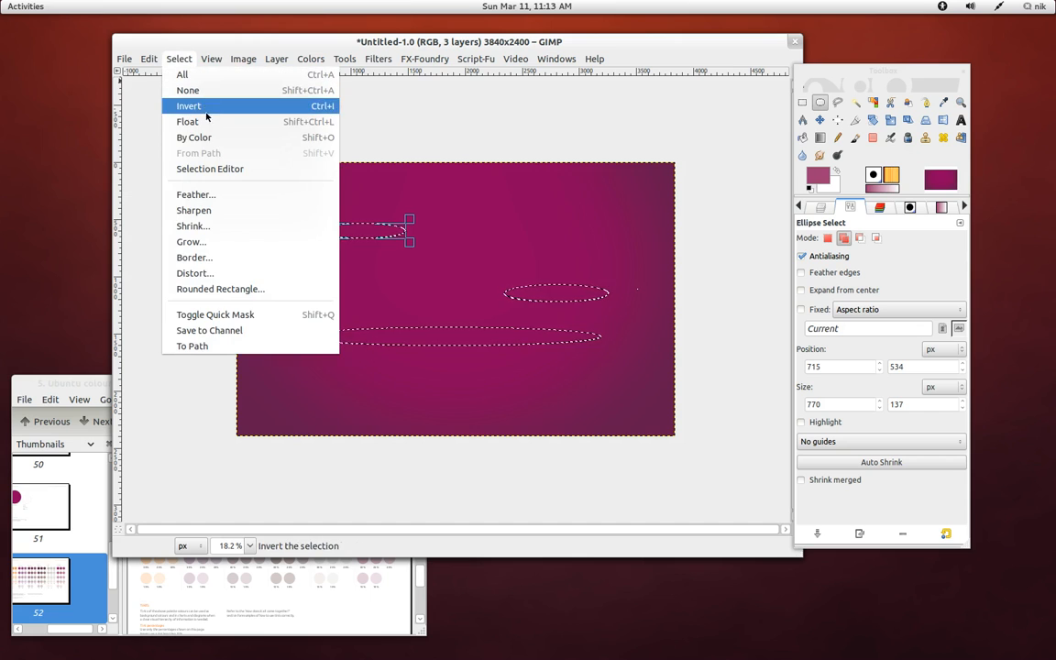
click(223, 196)
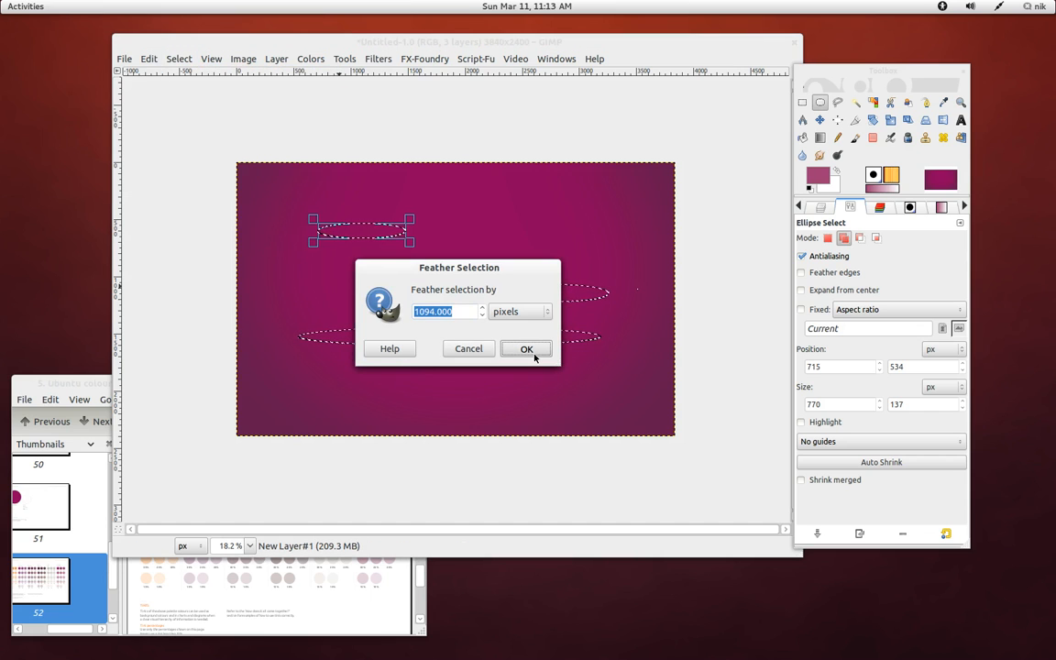
key(Return)
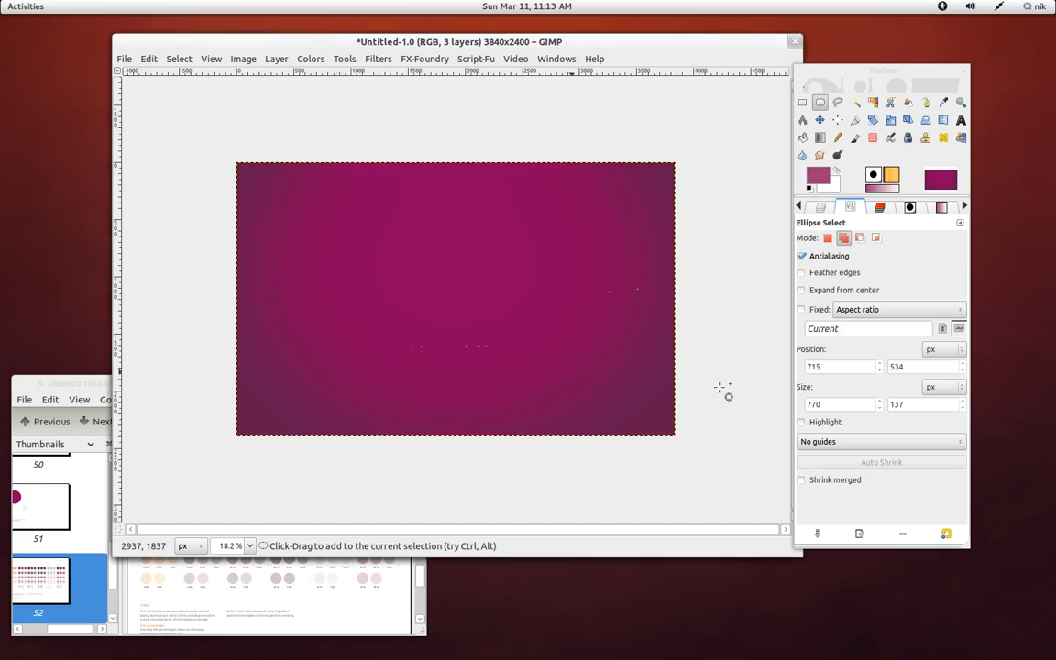
- Fill the feathered selection with the foreground colour and clear the selection
drag(821, 179, 456, 340)
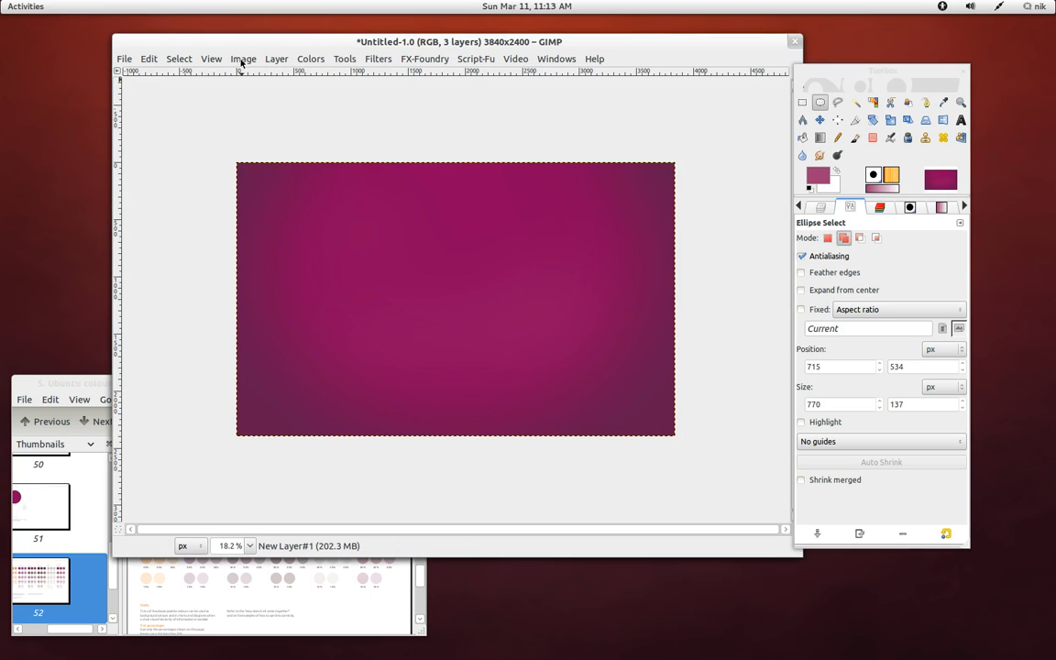
drag(393, 42, 374, 31)
click(152, 46)
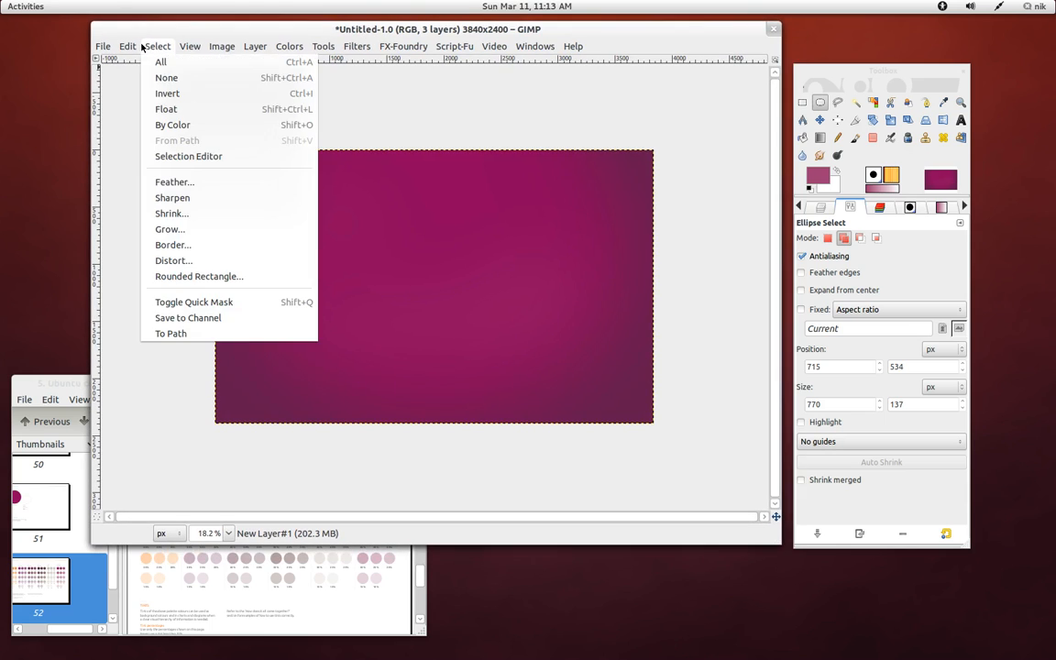
click(157, 77)
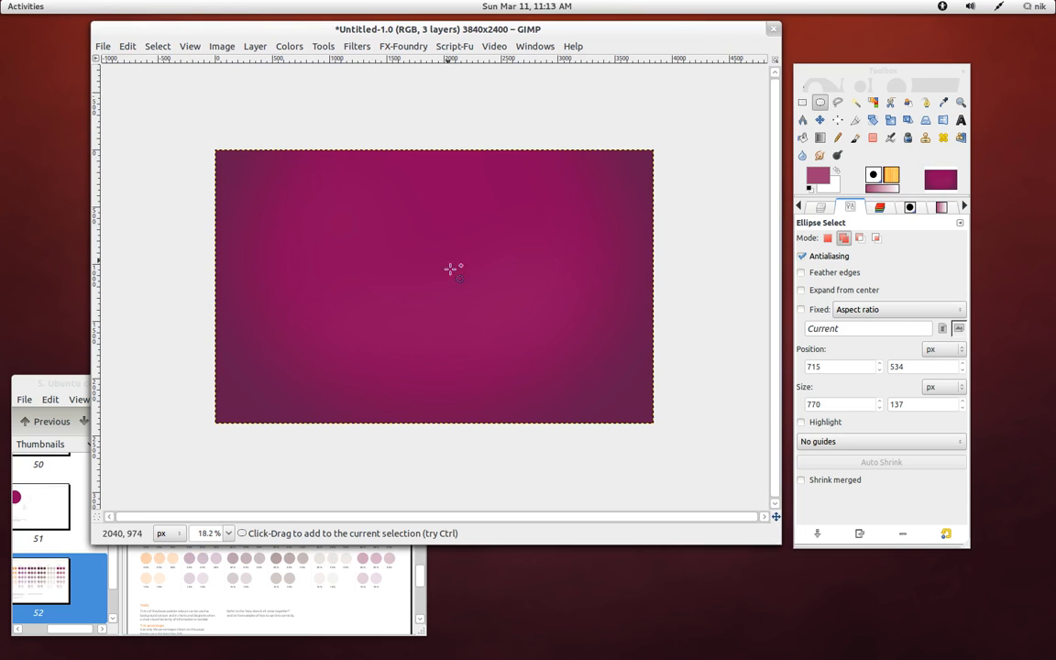
drag(502, 30, 481, 31)
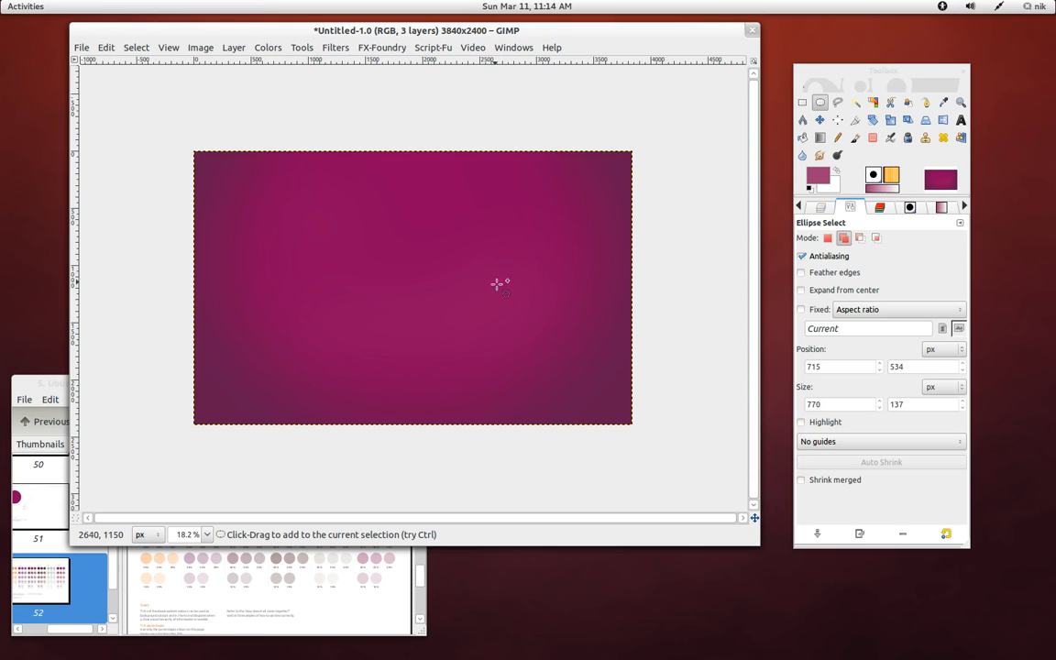
scroll(444, 294, up, 2)
scroll(443, 295, down, 2)
key(shift)
- Add another transparent 3840 × 2400 px layer at the top of the layer stack
click(45, 383)
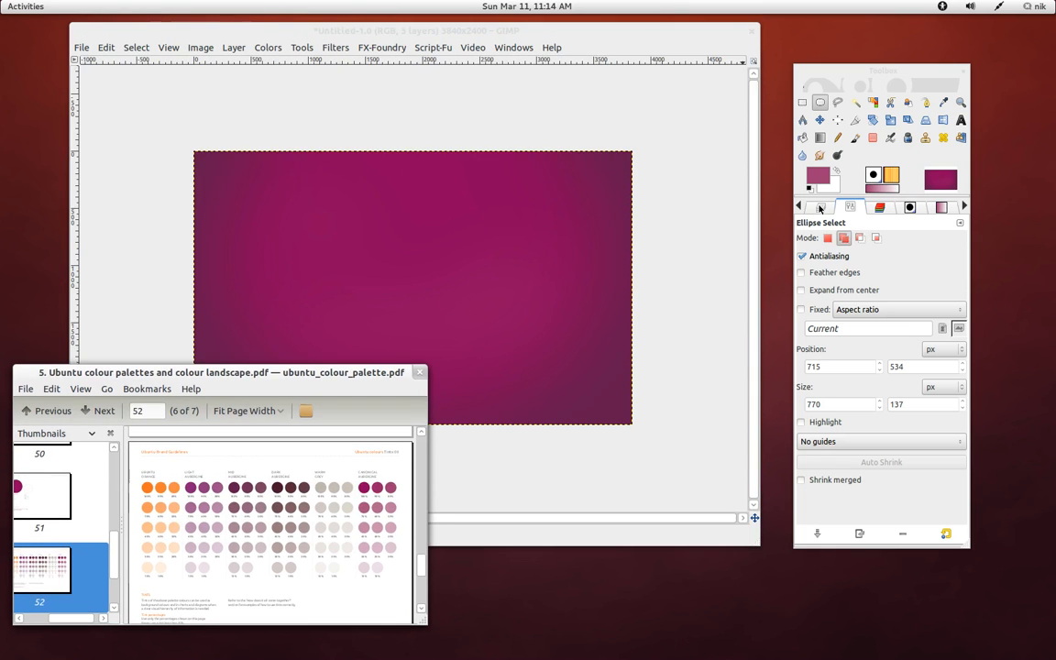
click(820, 209)
click(810, 533)
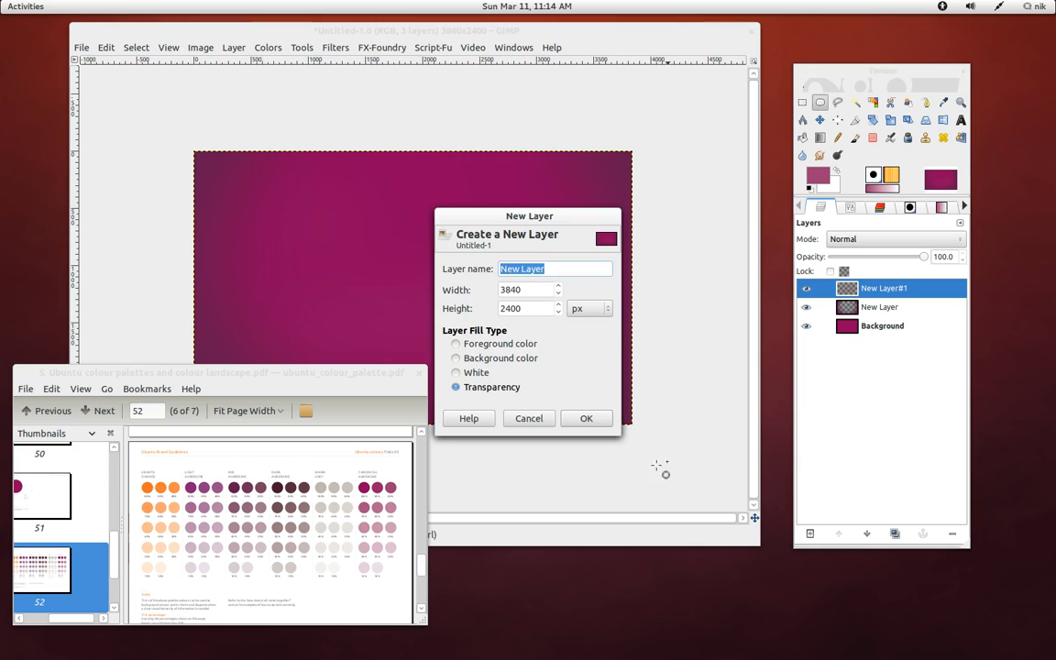
click(587, 418)
drag(380, 375, 376, 385)
- Select three flat ellipses: a wide one below the image centre, one at upper left, and one overlapping the top edge right of centre
drag(478, 279, 491, 254)
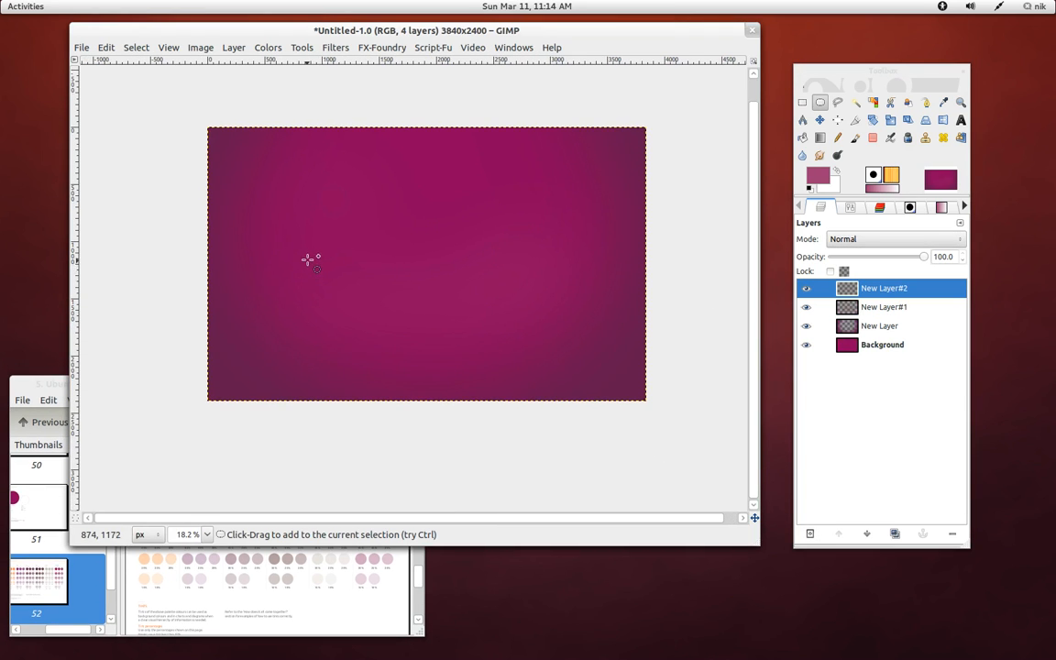
drag(299, 253, 588, 286)
drag(495, 280, 464, 324)
drag(307, 204, 327, 191)
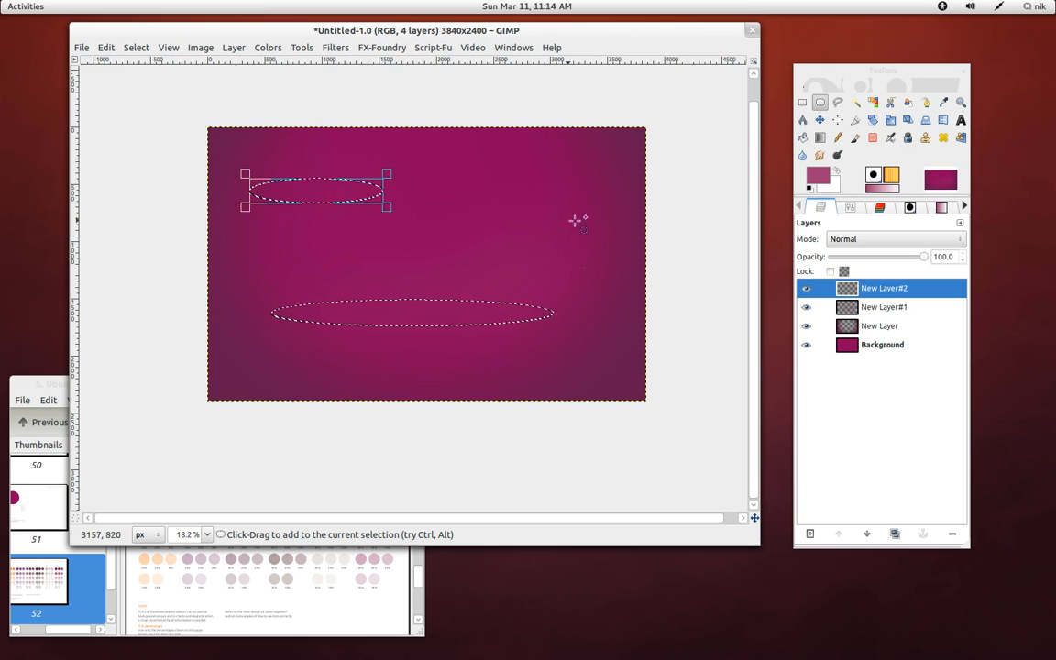
drag(603, 150, 457, 183)
drag(527, 161, 523, 125)
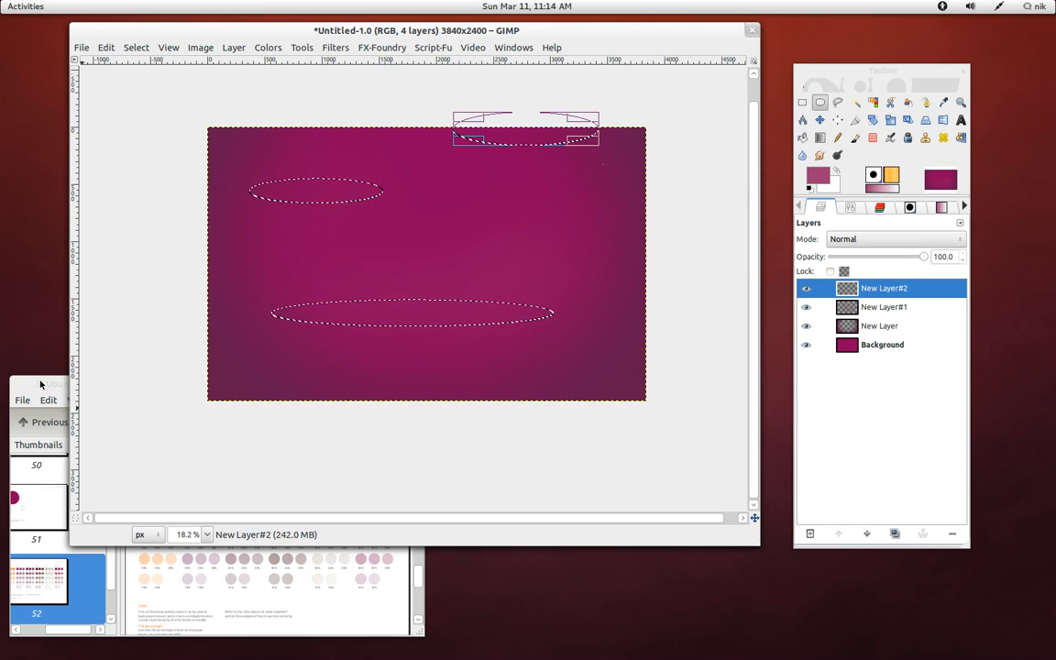
- Feather the three-ellipse selection by 1094 px
click(39, 387)
click(136, 46)
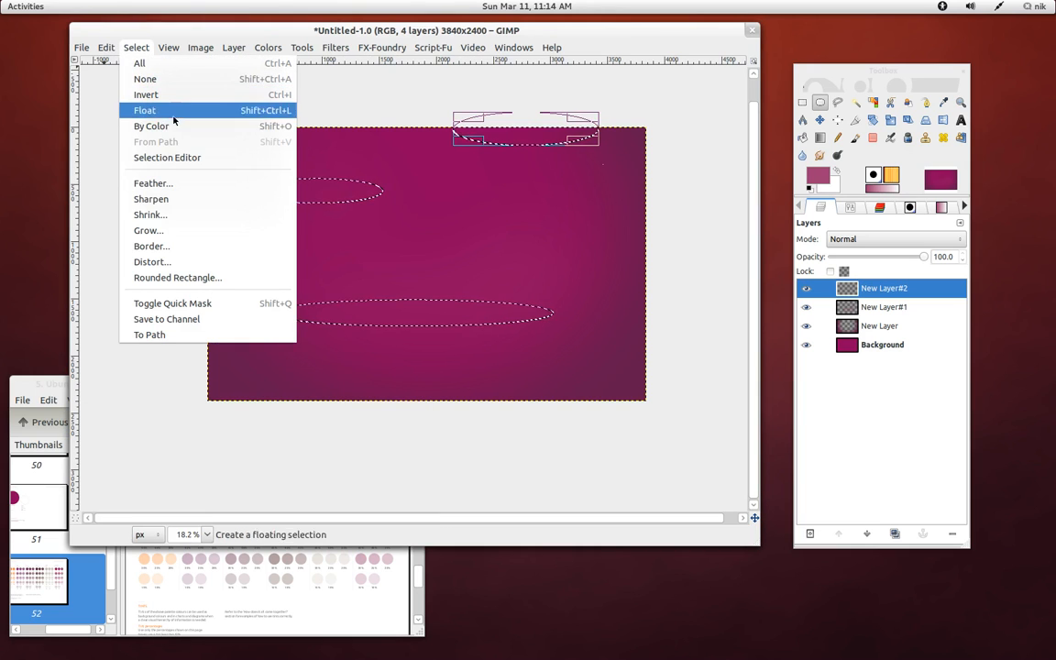
click(163, 182)
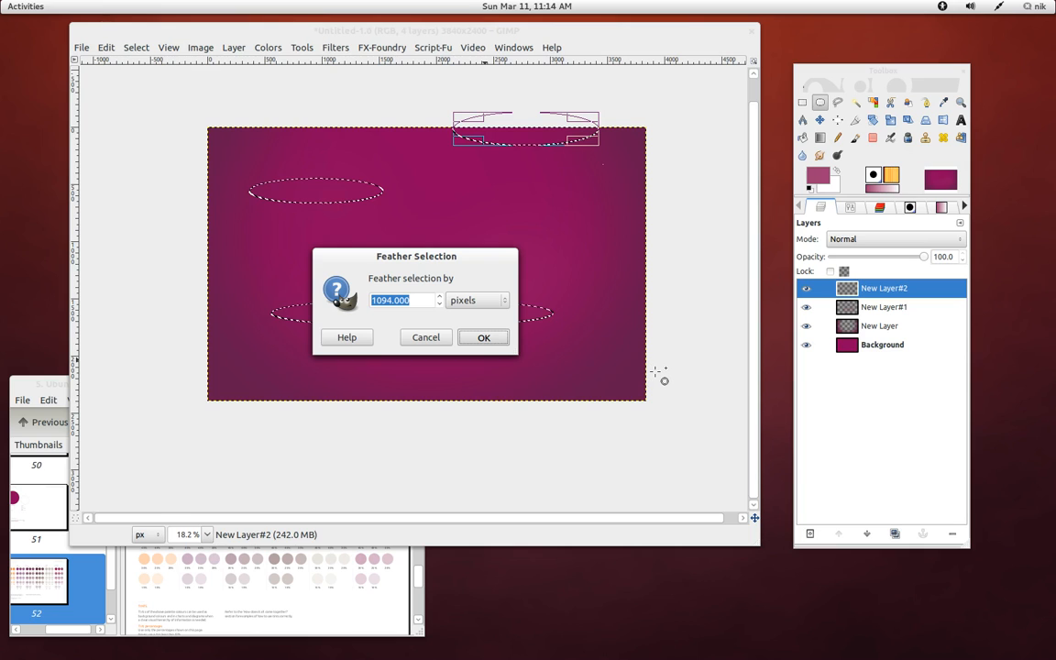
key(Return)
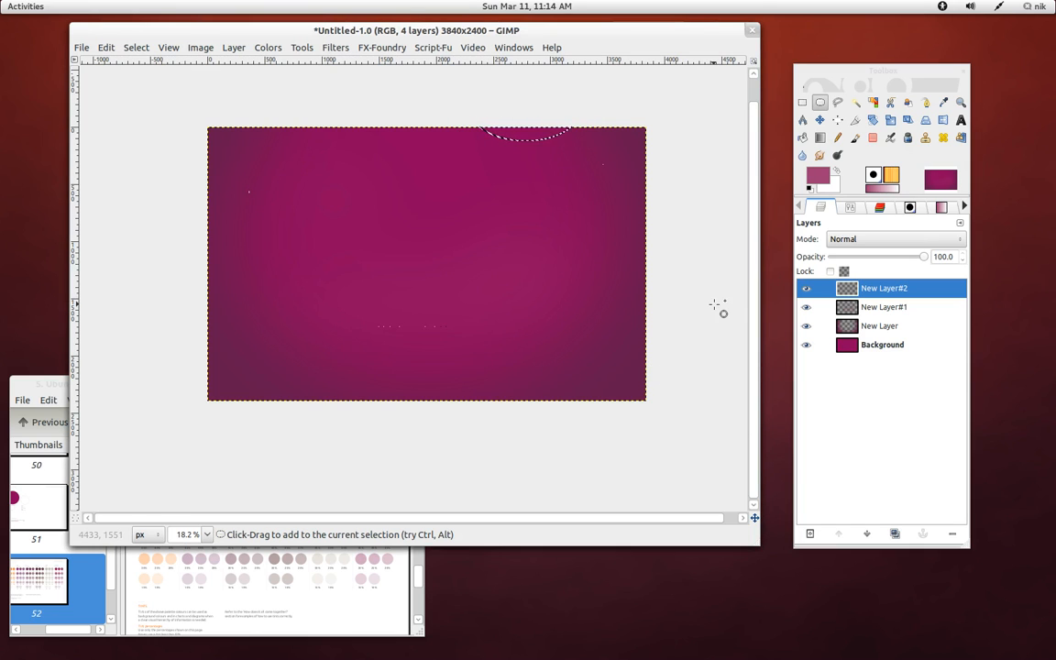
- Set the foreground colour to the first Ubuntu Orange swatch in the first row of the palette PDF
click(820, 176)
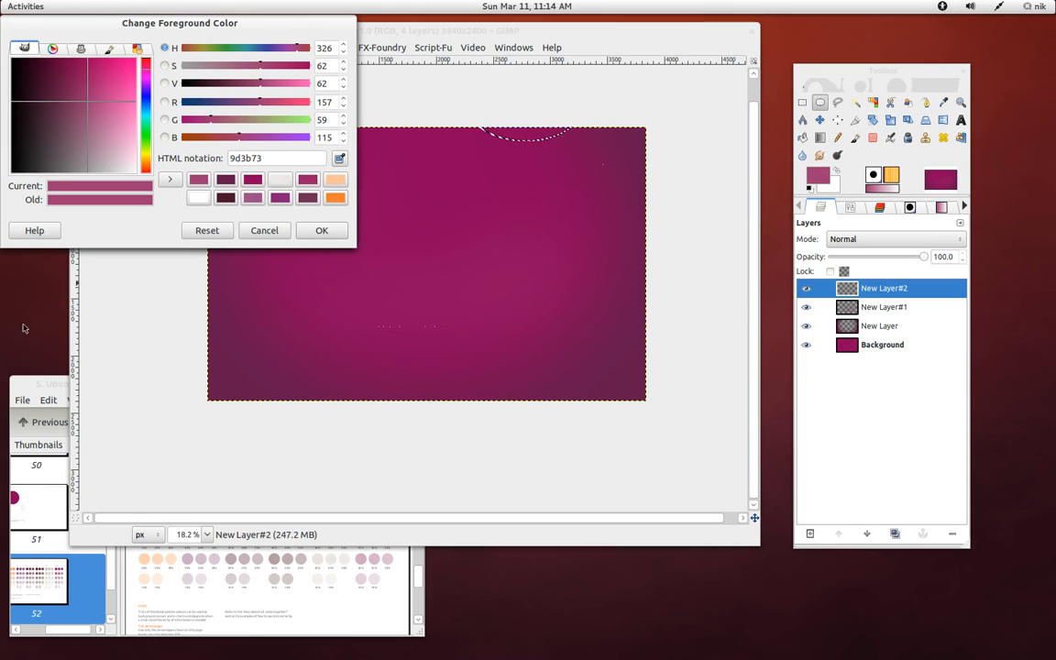
drag(31, 385, 40, 381)
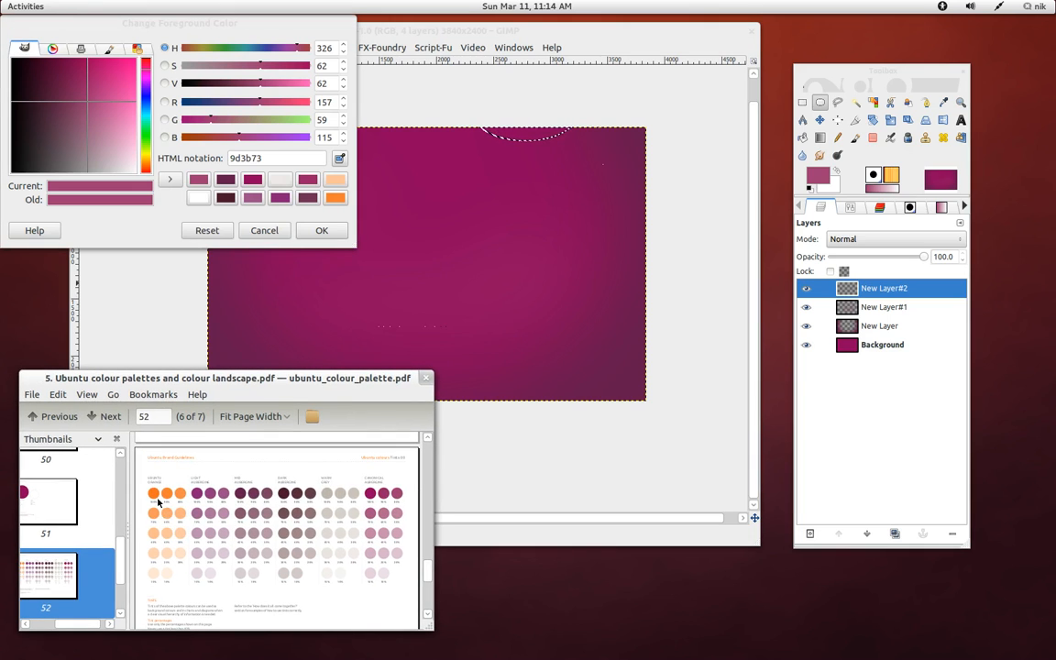
click(342, 160)
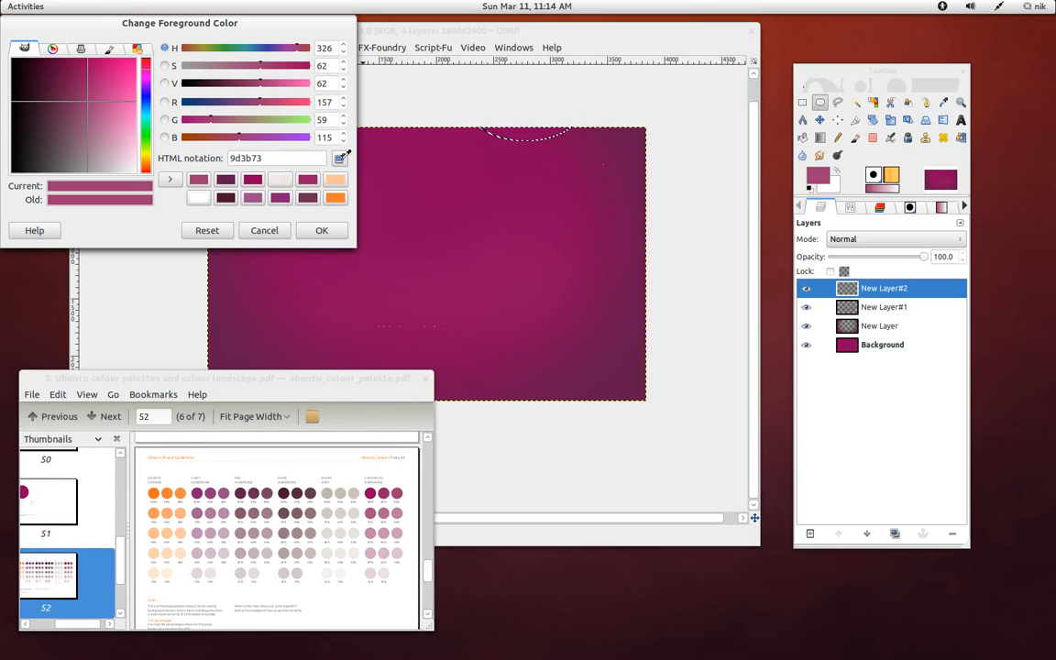
click(157, 495)
click(321, 230)
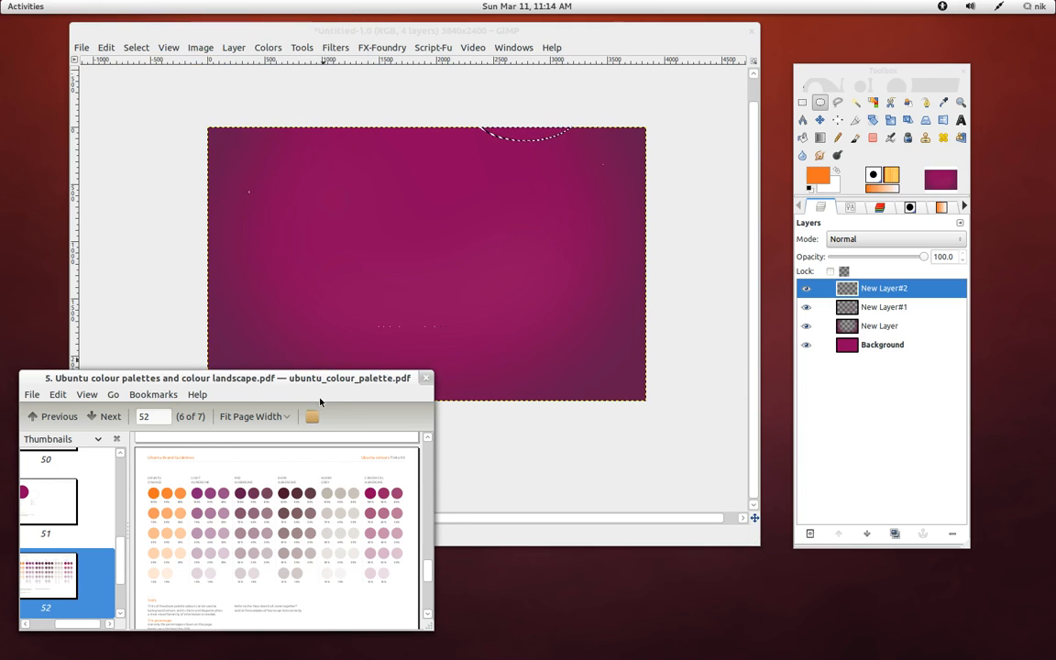
- Fill the feathered selection with the orange foreground colour and clear the selection
drag(328, 381, 347, 515)
drag(821, 180, 527, 137)
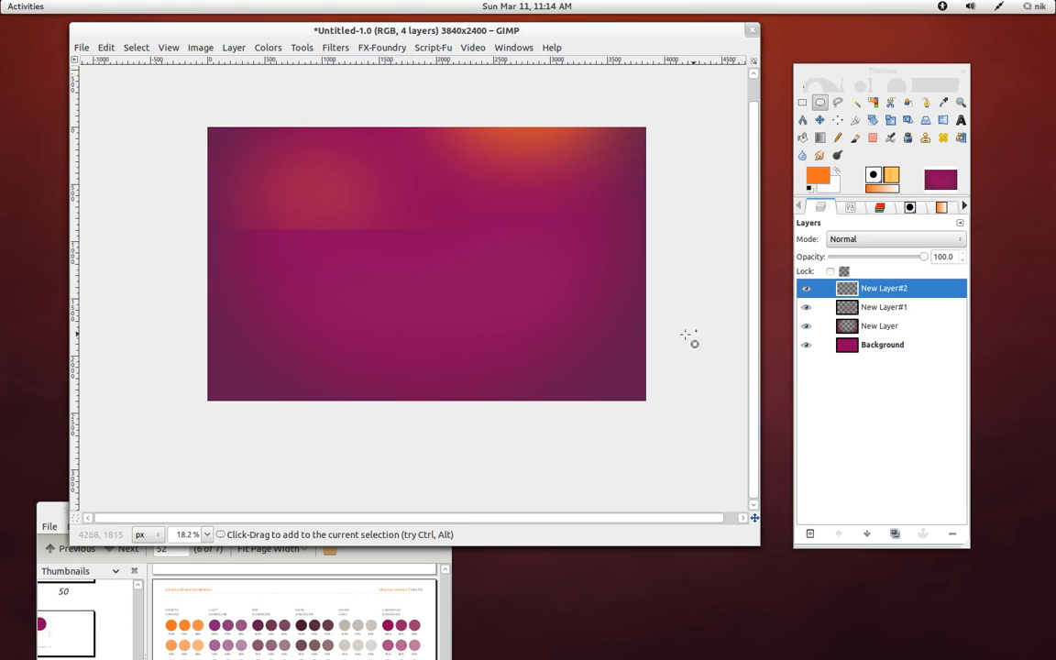
click(135, 47)
click(142, 76)
scroll(452, 256, up, 2)
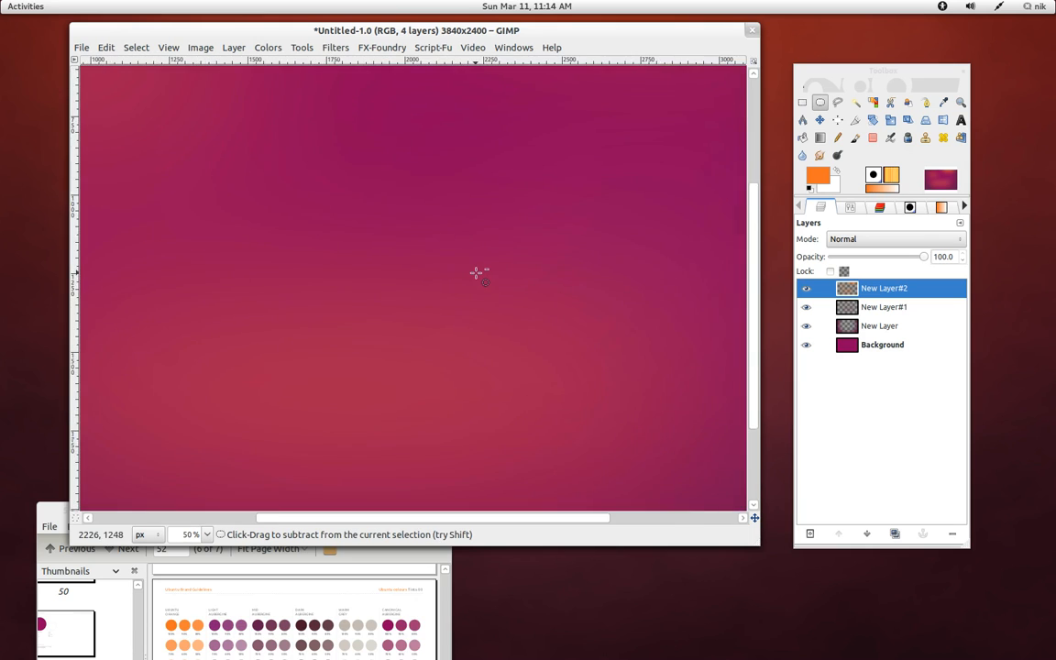
scroll(468, 266, down, 1)
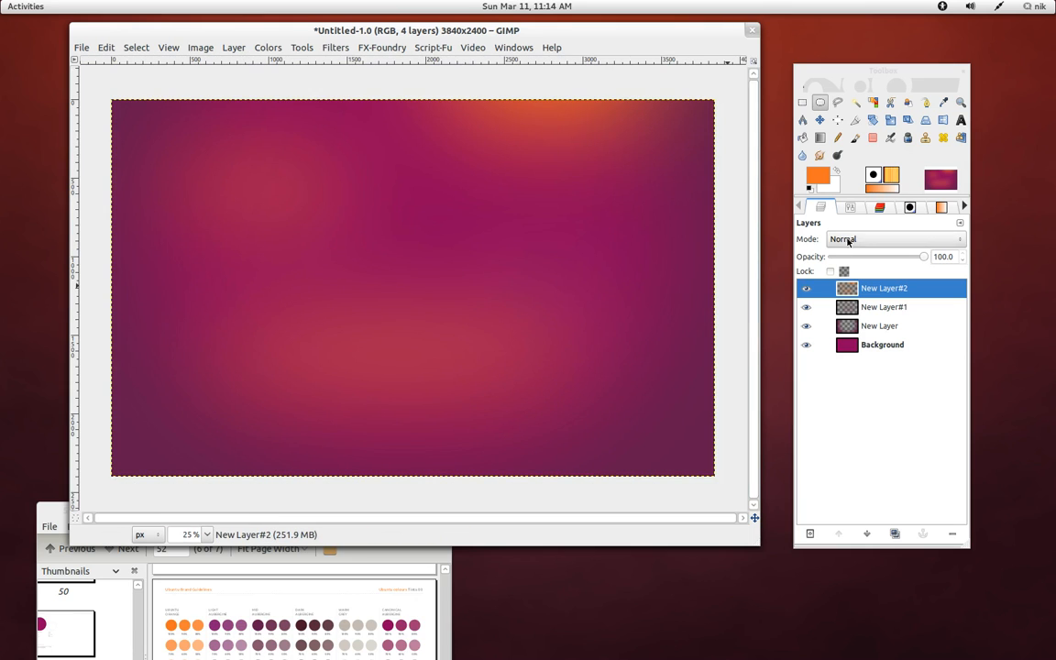
- Set the orange layer's blend mode to Soft light, keeping its opacity at 100
click(848, 241)
click(848, 241)
mouse_move(922, 257)
mouse_down()
mouse_move(885, 262)
mouse_move(926, 257)
mouse_up()
click(872, 238)
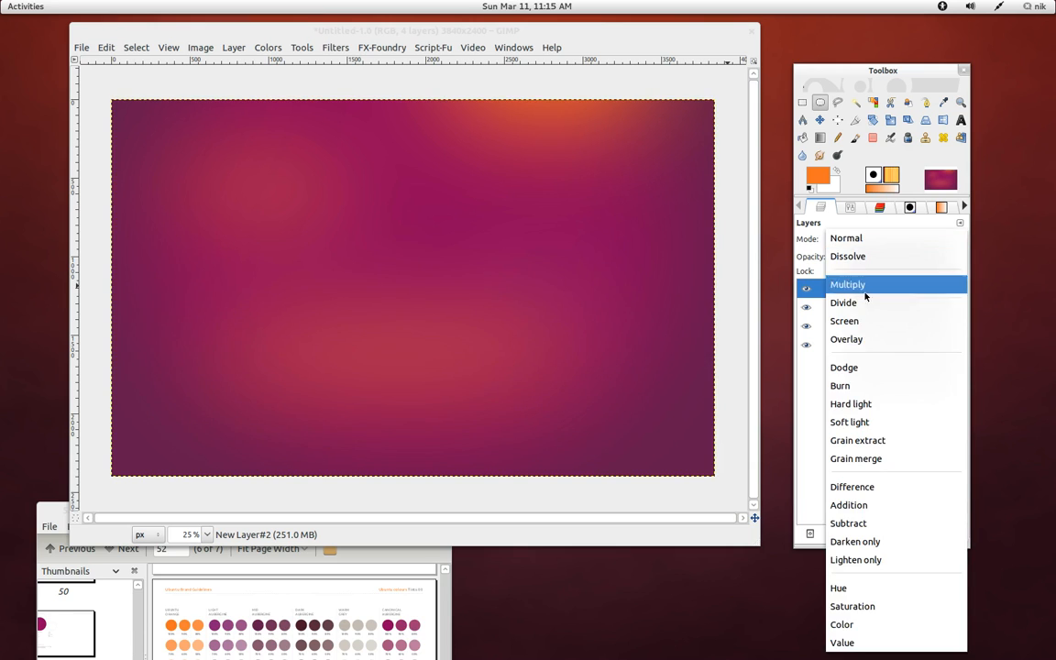
click(859, 422)
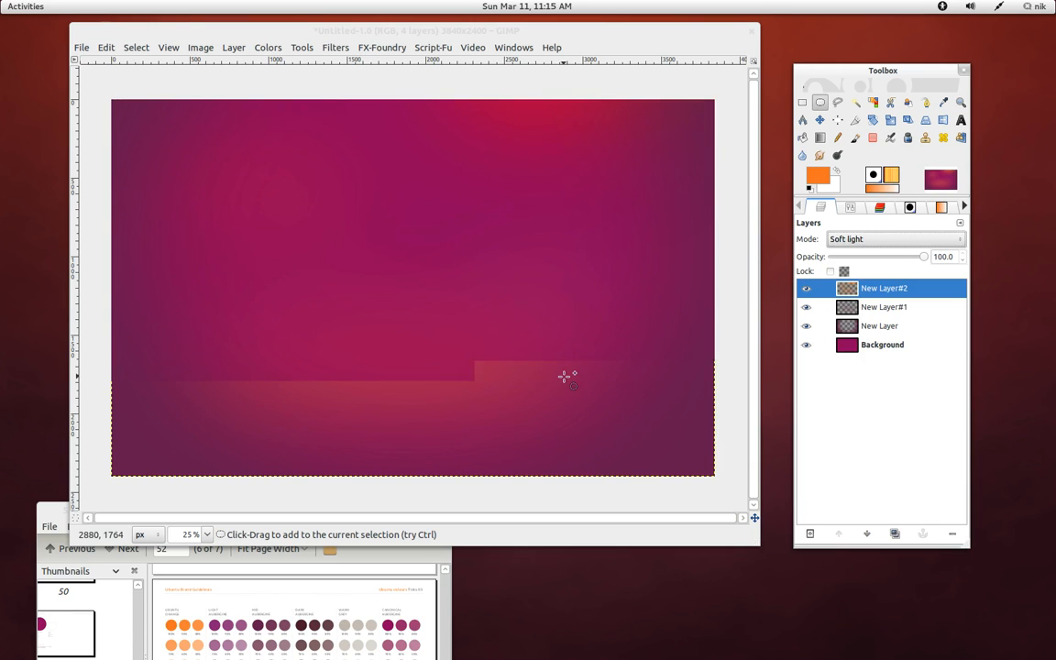
scroll(412, 324, up, 3)
scroll(409, 322, down, 3)
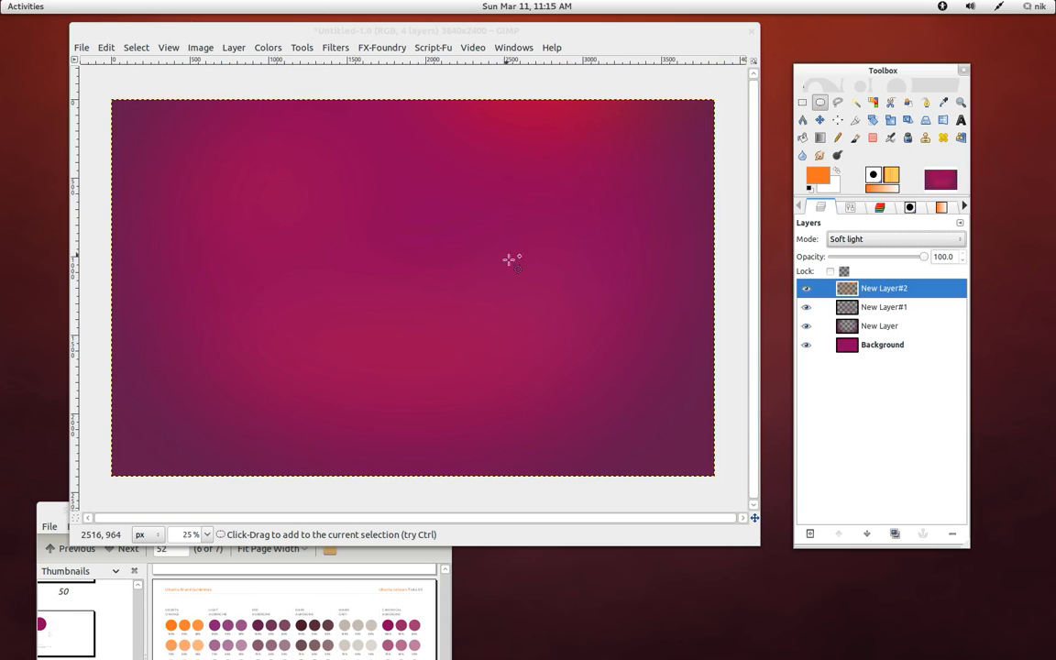
- Check the swatches in the palette PDF and add a new transparent layer above the orange light layer
drag(43, 510, 19, 385)
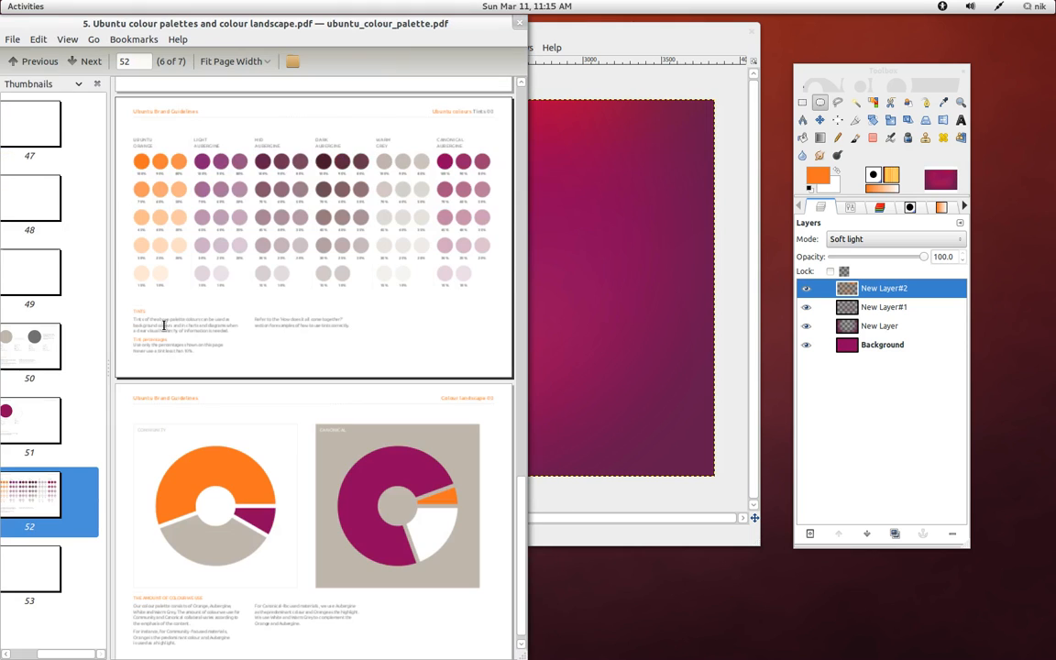
drag(310, 53, 253, 433)
click(513, 31)
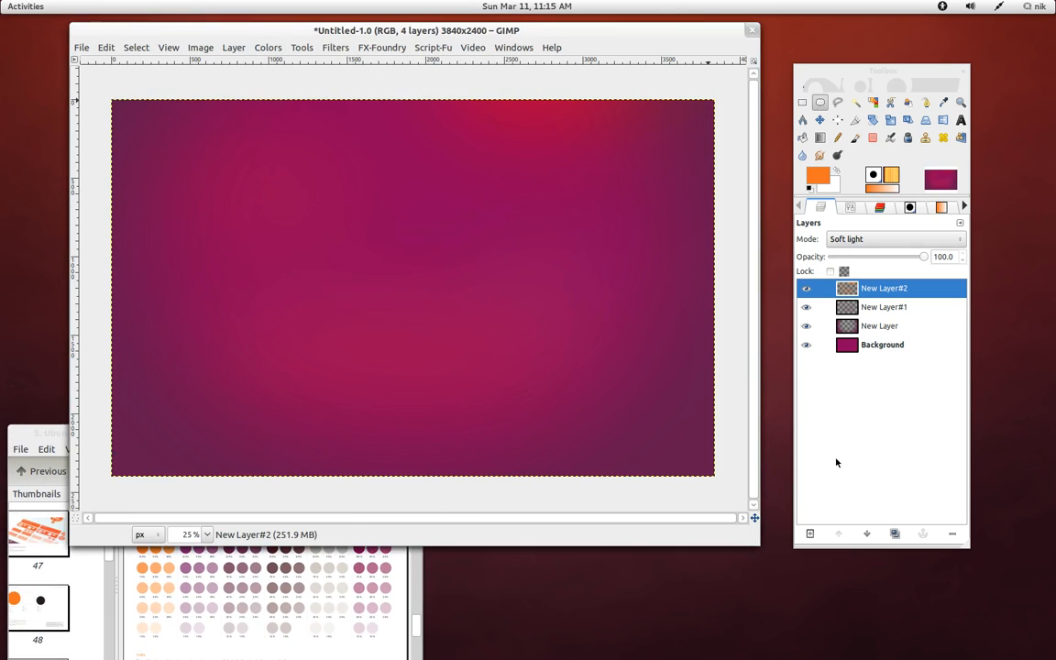
click(811, 535)
click(578, 421)
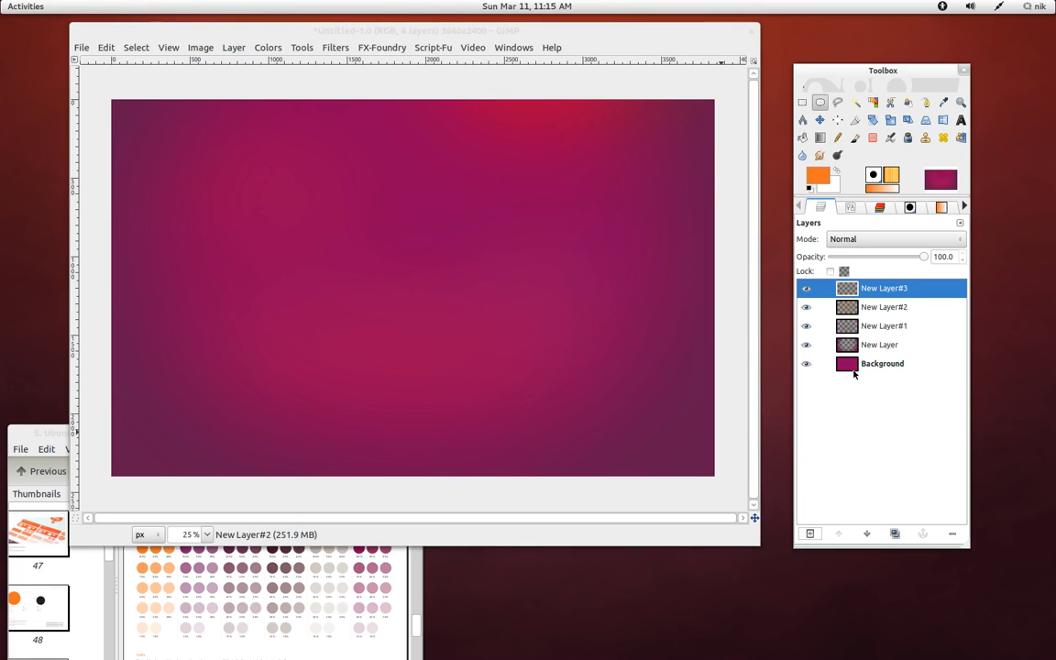
- Check the palette swatches, and select three flat ellipses: at the image's lower left, right of its centre and on its upper edge
click(43, 432)
drag(43, 432, 50, 389)
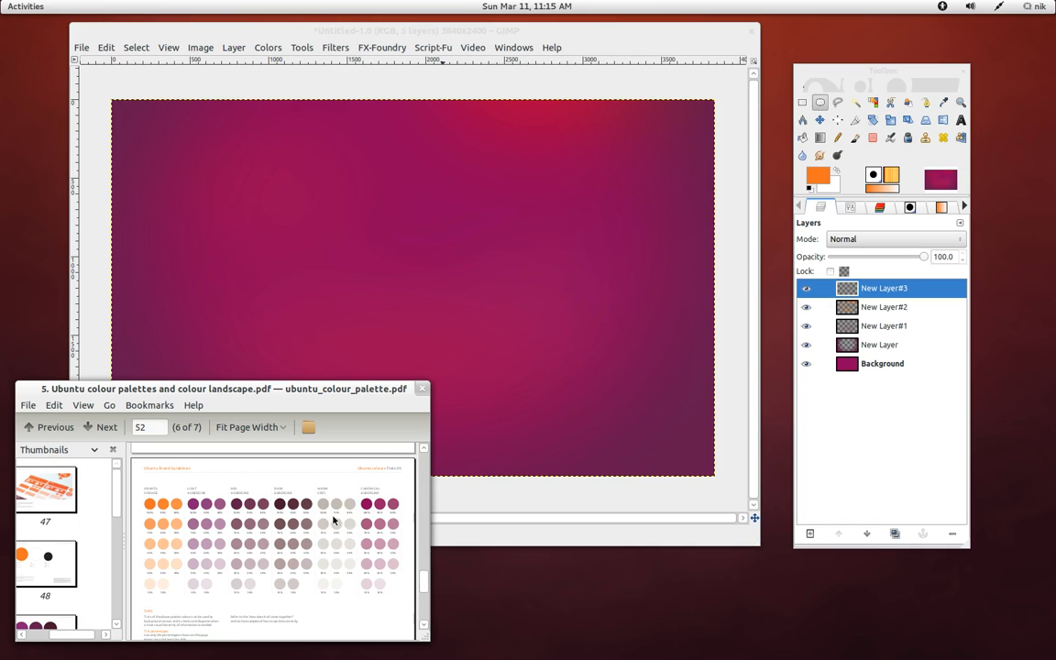
mouse_move(346, 421)
mouse_down()
mouse_move(344, 412)
mouse_move(370, 469)
mouse_move(389, 408)
mouse_move(344, 431)
mouse_move(348, 408)
mouse_up()
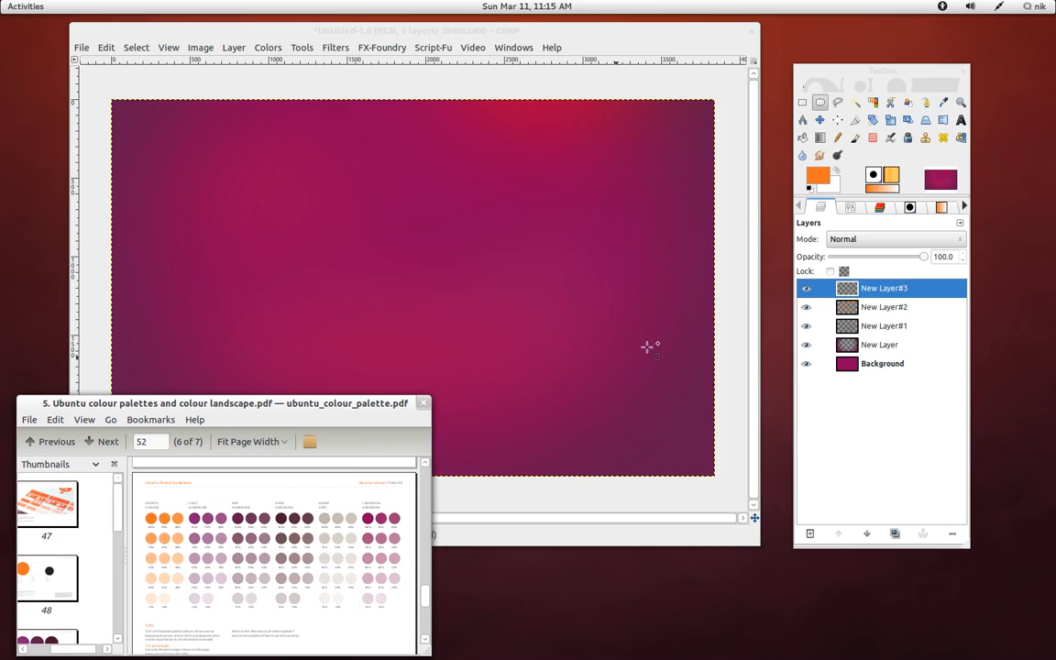
click(818, 105)
mouse_move(439, 274)
mouse_down()
mouse_move(445, 227)
mouse_move(436, 242)
mouse_move(458, 285)
mouse_up()
drag(653, 383, 280, 382)
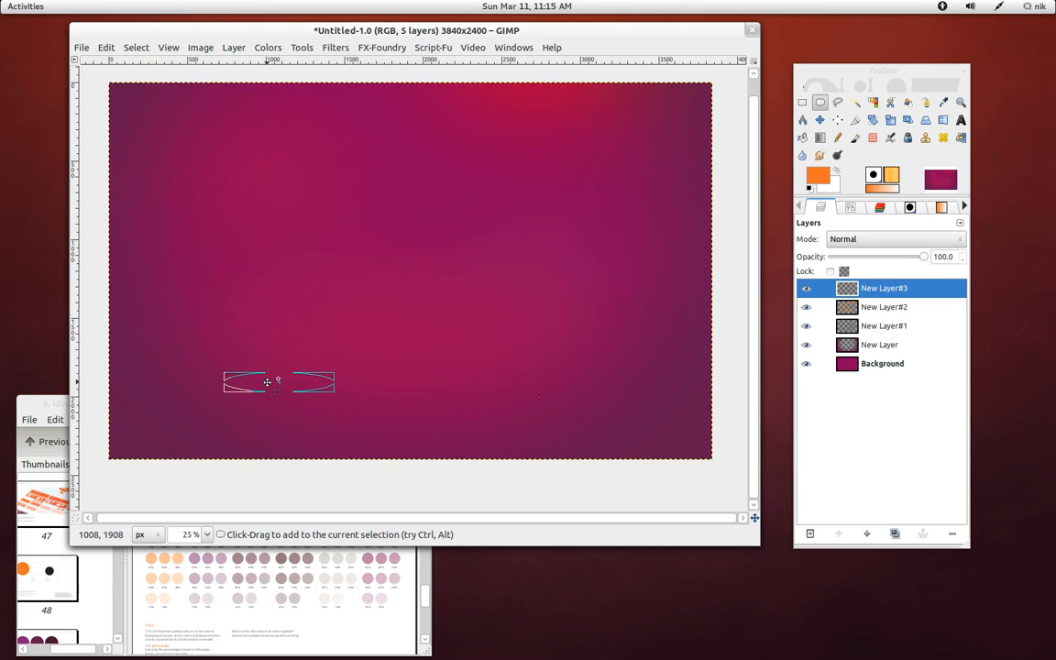
drag(589, 217, 483, 235)
drag(548, 229, 510, 236)
drag(186, 89, 248, 92)
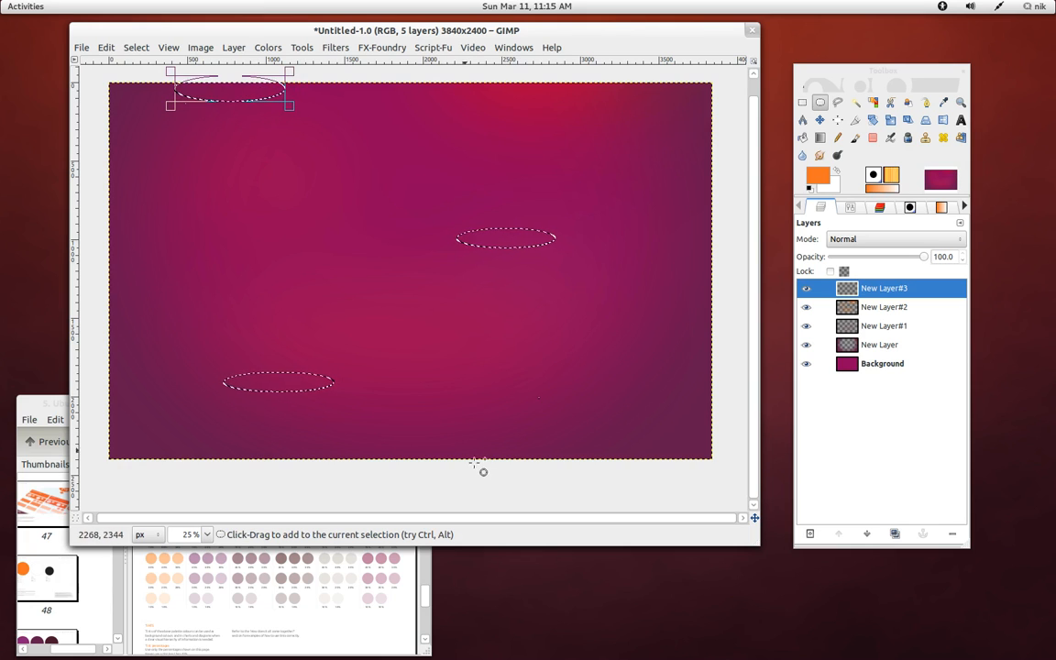
- Feather the three-ellipse selection by 1094 pixels
click(137, 47)
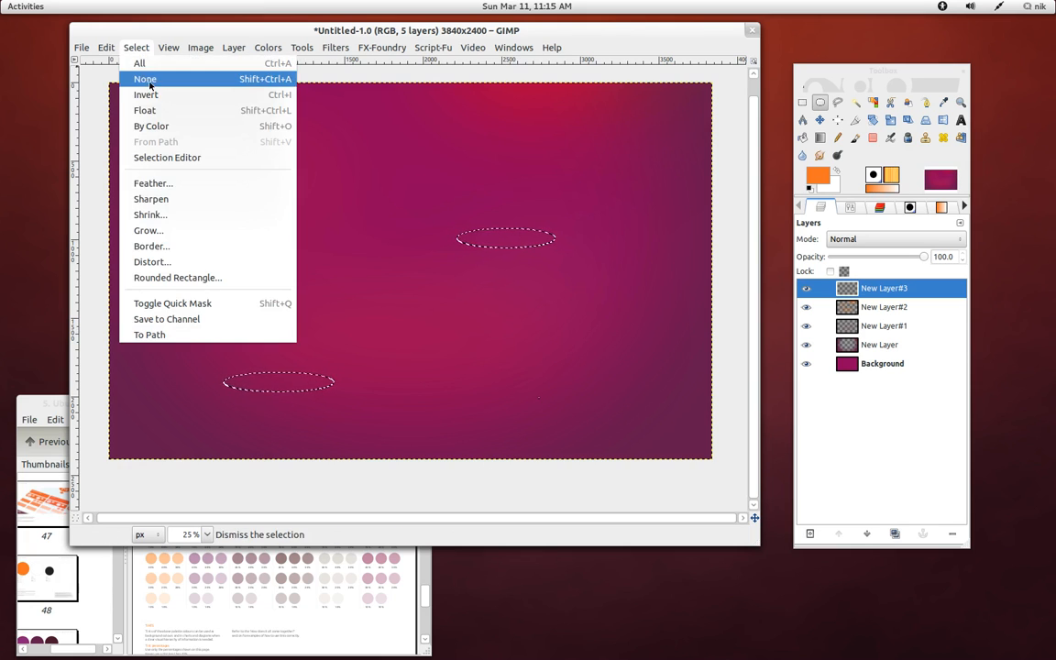
click(152, 184)
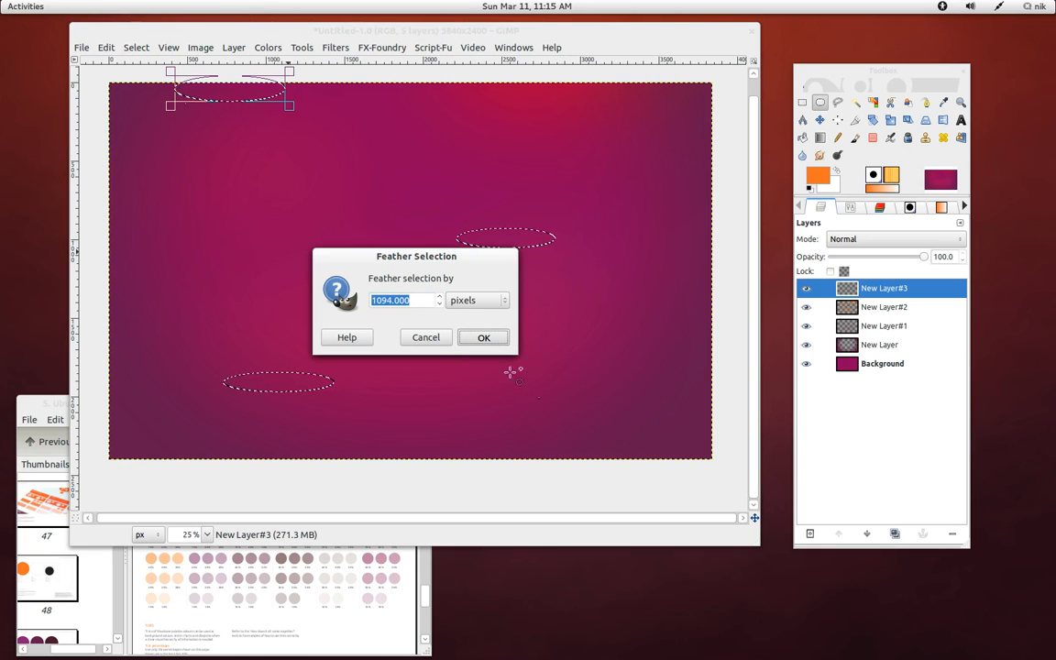
key(Return)
- Set the foreground colour to the second Warm Grey swatch in the third row of the palette PDF (e3ded8)
click(816, 174)
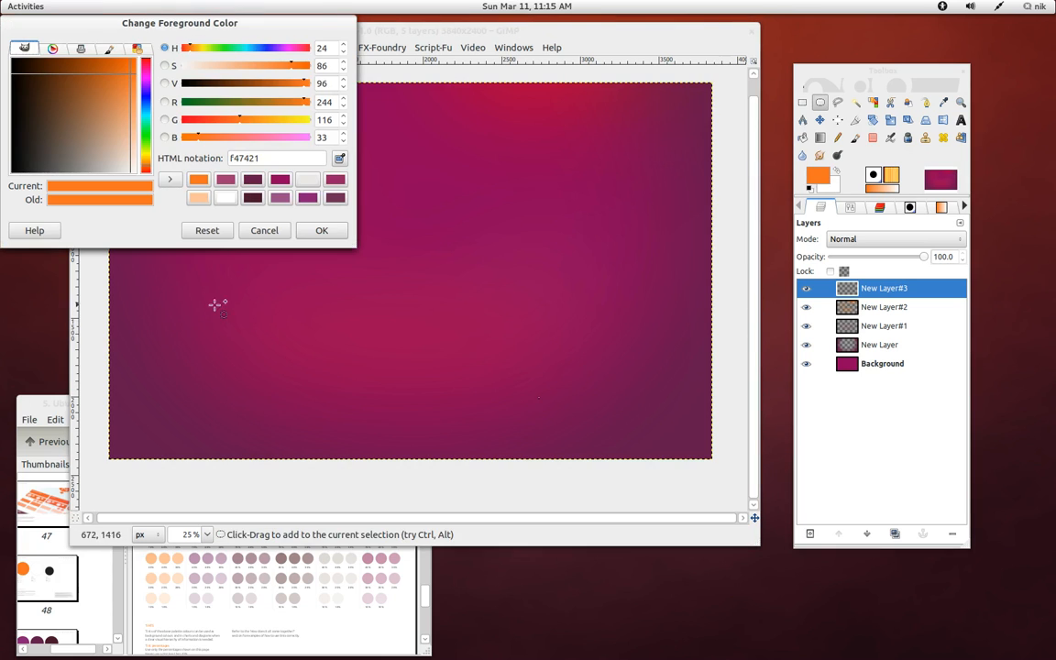
drag(46, 403, 53, 378)
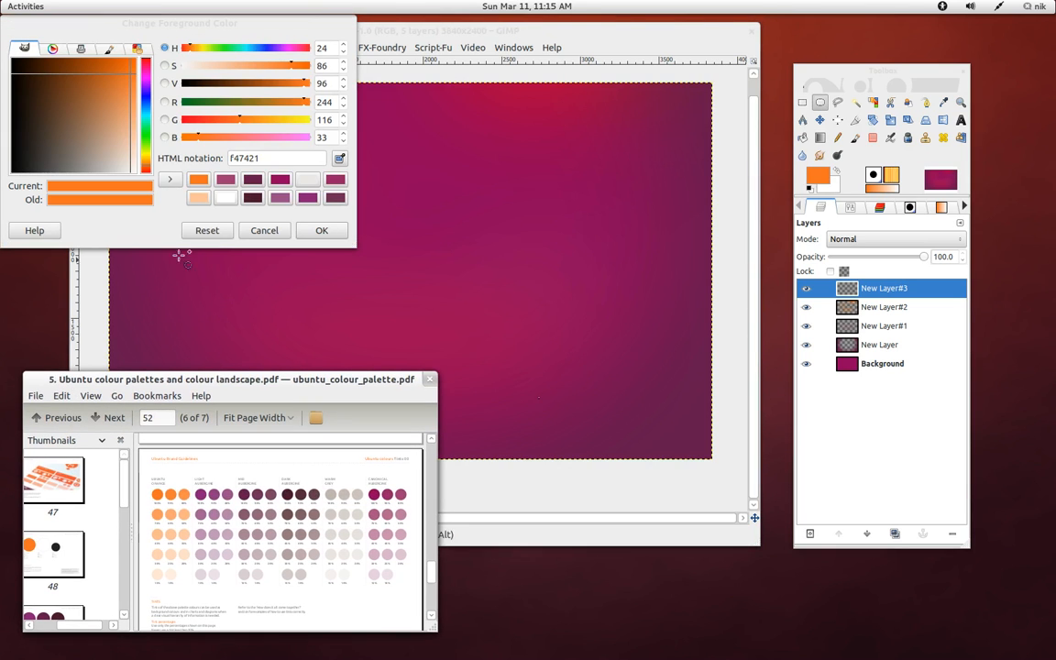
click(338, 159)
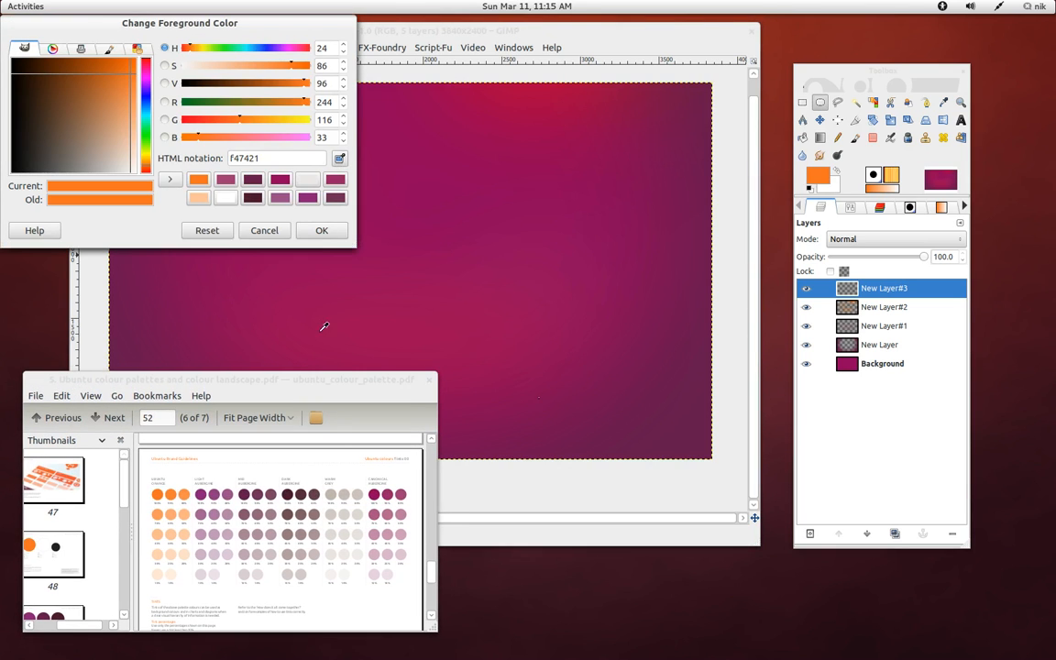
click(347, 533)
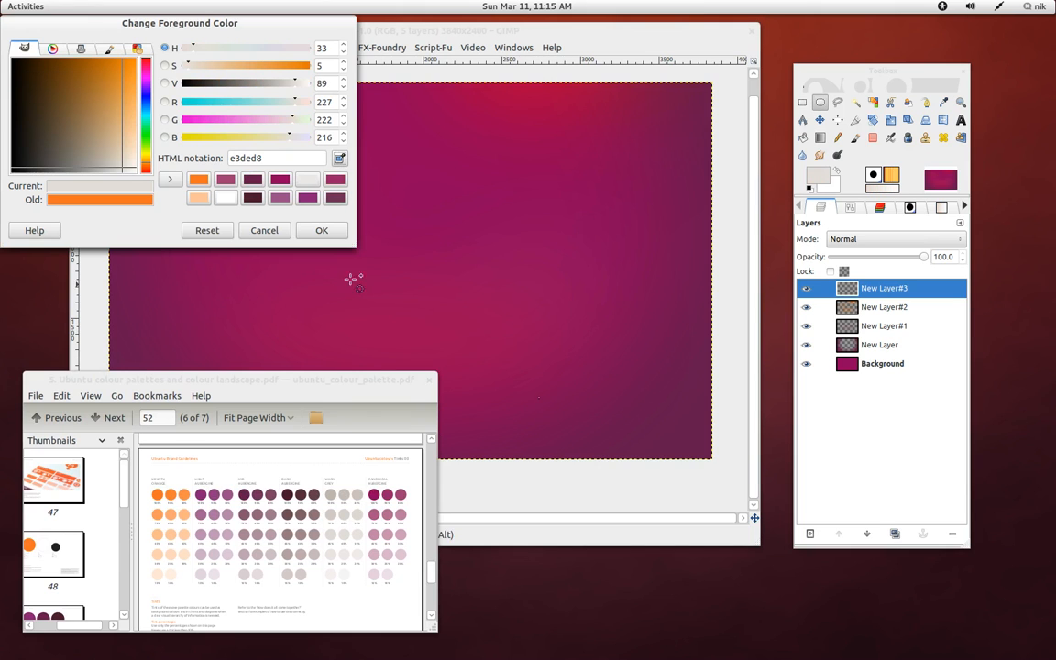
click(322, 231)
drag(332, 385, 320, 442)
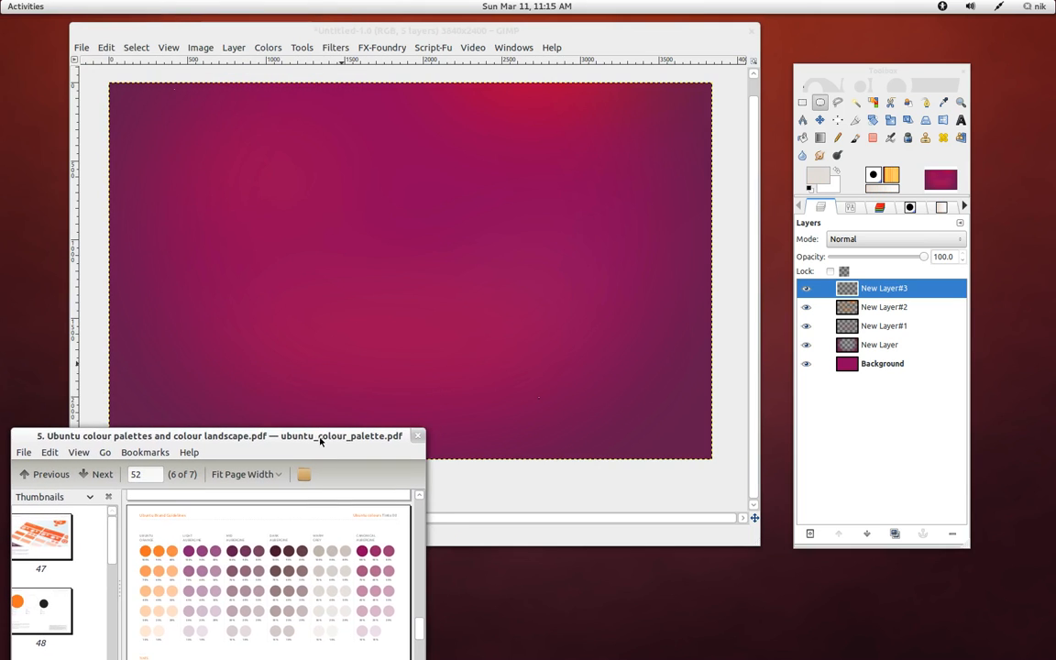
- Fill the feathered ellipses with the warm grey foreground colour and clear the selection
drag(822, 174, 188, 96)
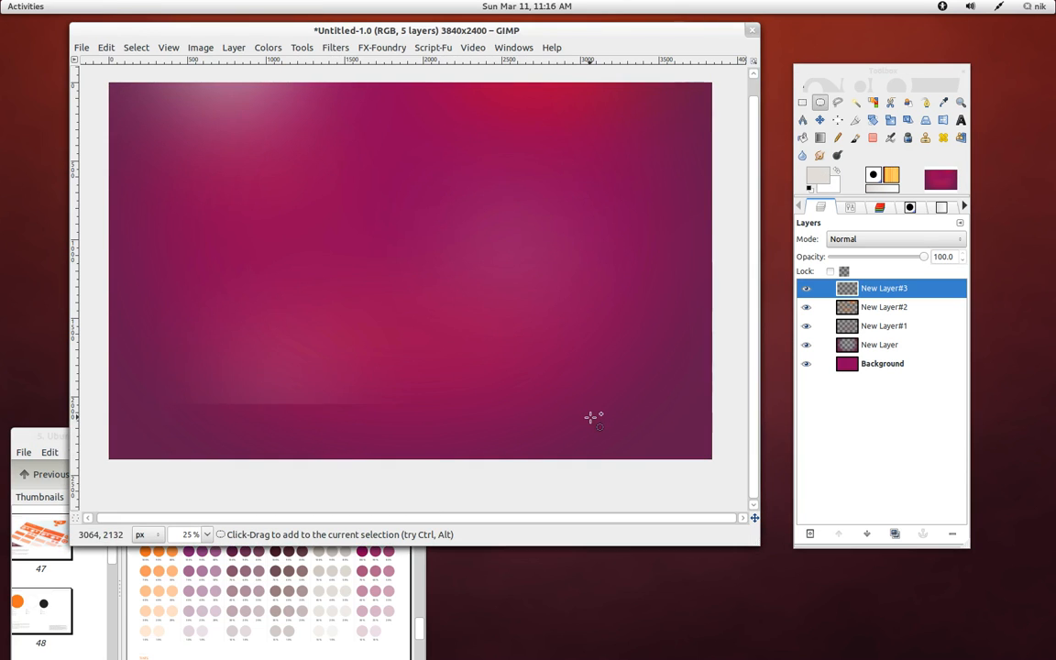
click(137, 47)
click(149, 78)
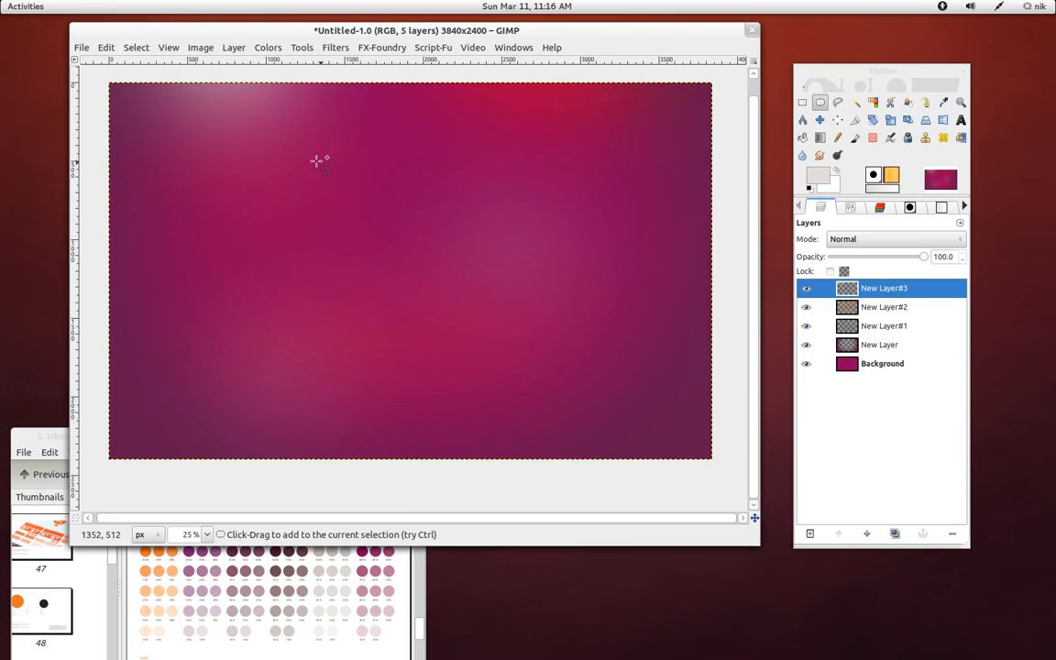
- Move the warm grey light layer directly above the vignette layer and set its opacity to 72.8
drag(910, 288, 891, 332)
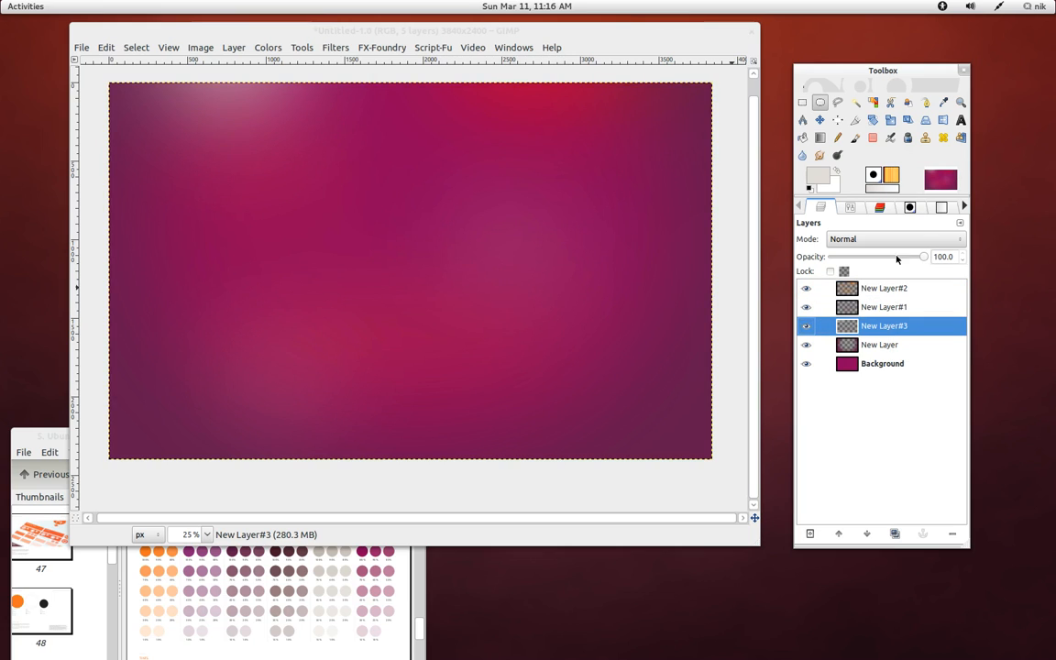
drag(917, 257, 897, 257)
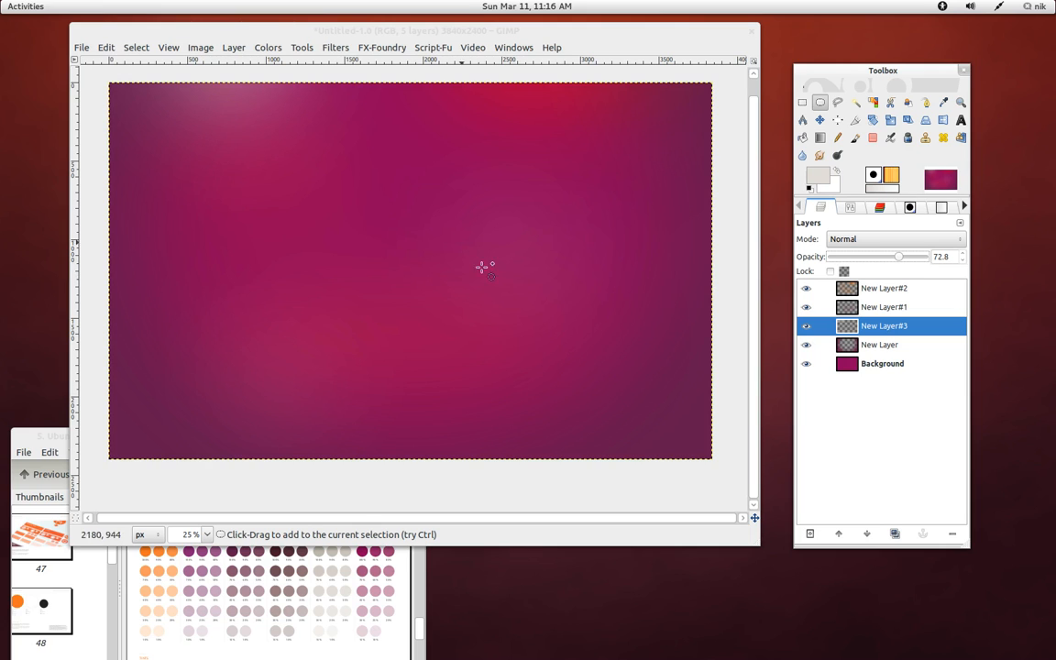
key(plus)
key(minus)
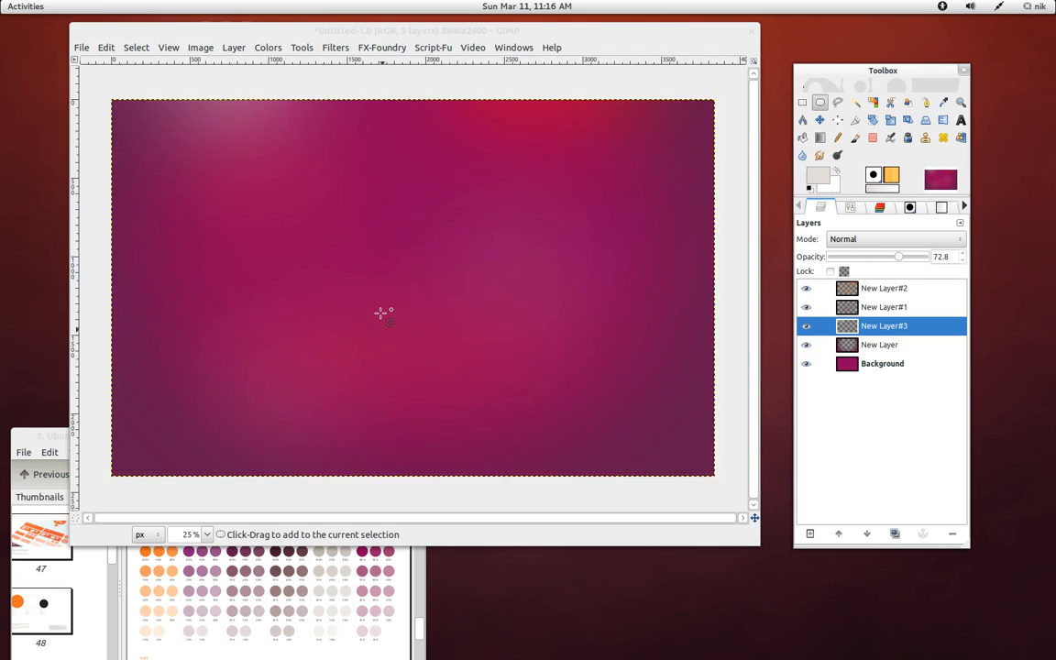
- Maximize the image window and move the vignette layer, New Layer, to the top of the layer stack
drag(456, 39, 449, 4)
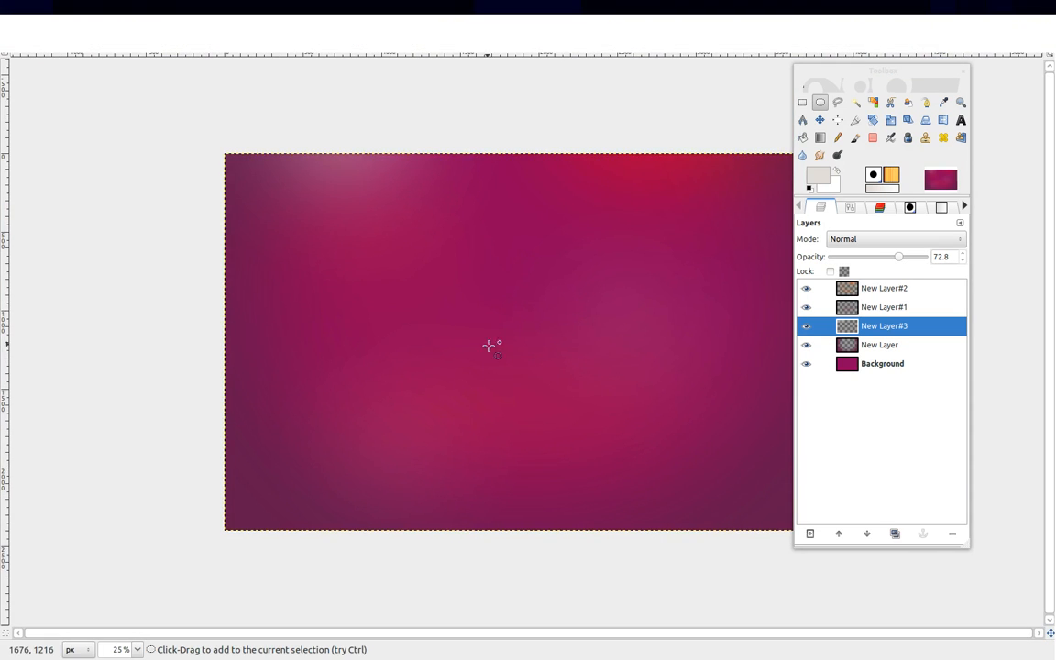
scroll(496, 349, up, 3)
scroll(496, 348, down, 2)
drag(507, 344, 436, 327)
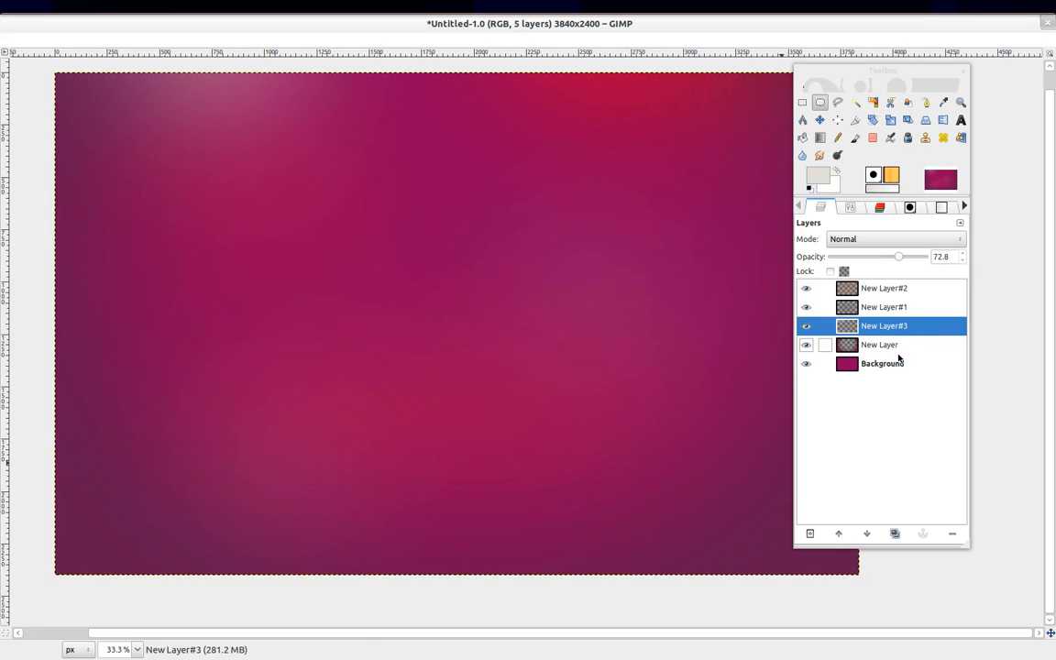
click(881, 344)
drag(892, 352, 884, 288)
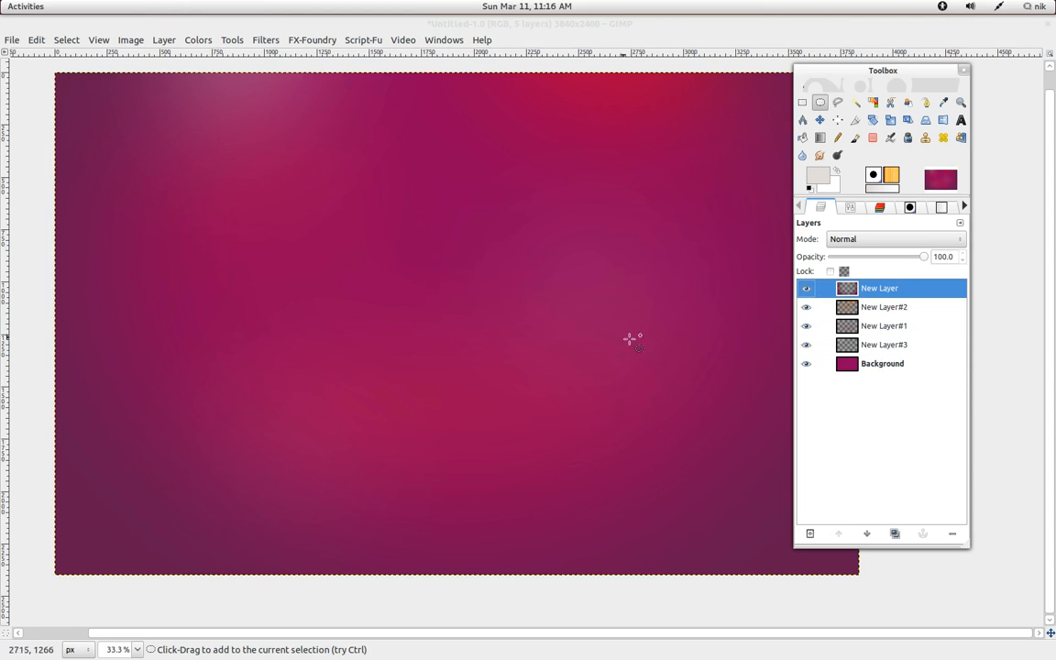
- Merge all visible layers into a single layer
right_click(904, 289)
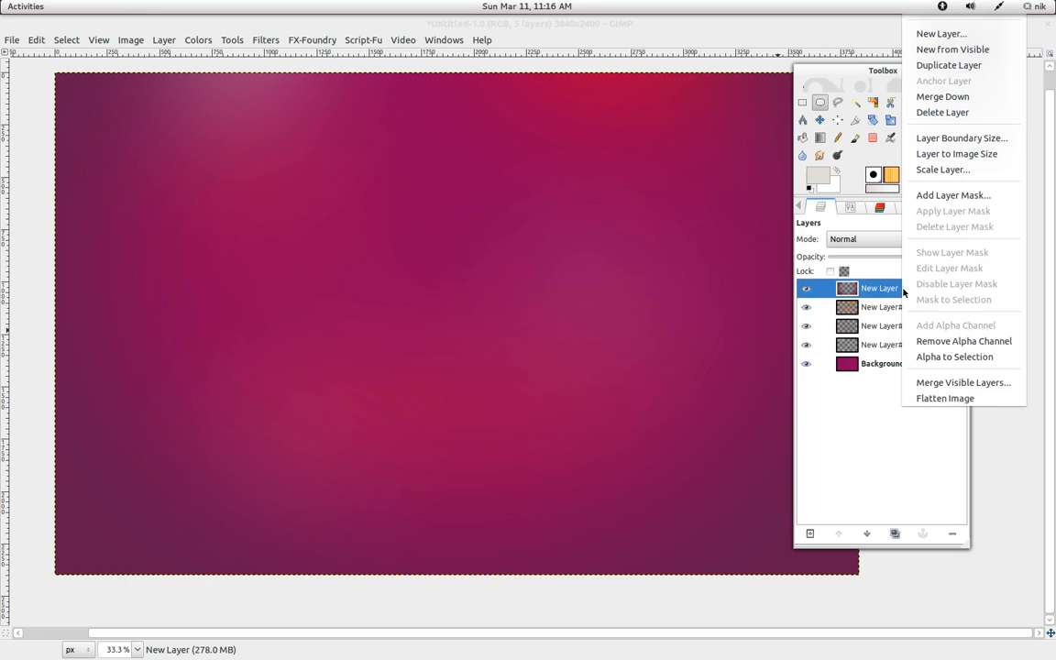
click(977, 389)
click(590, 391)
key(ctrl+a)
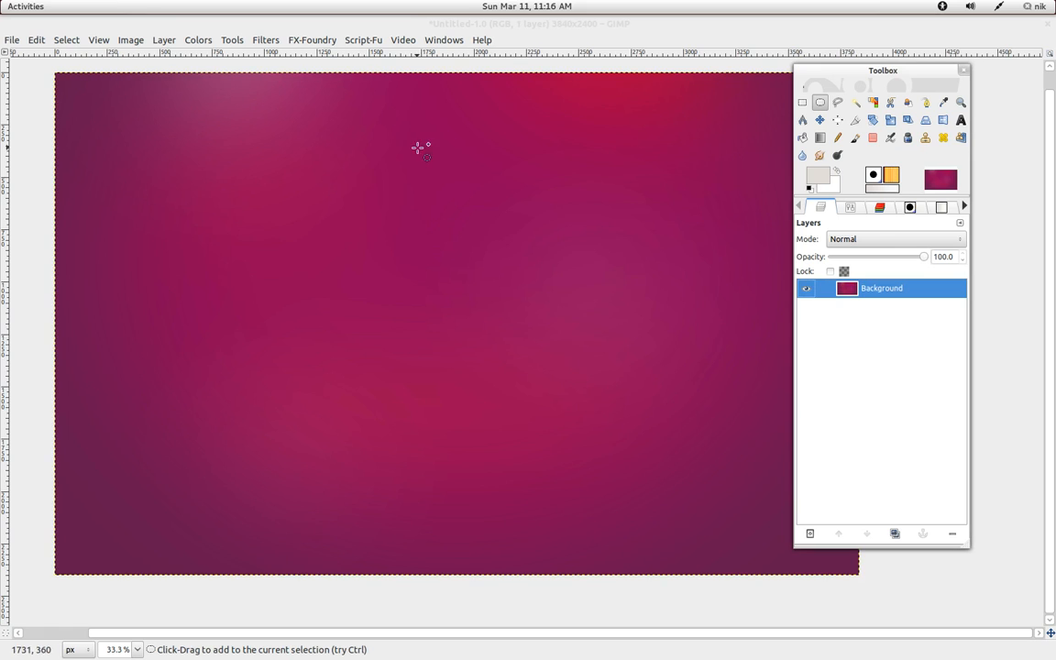
- Apply a Gaussian Blur to the merged layer with a 50 px horizontal and vertical radius, using the RLE method
click(266, 40)
mouse_move(291, 113)
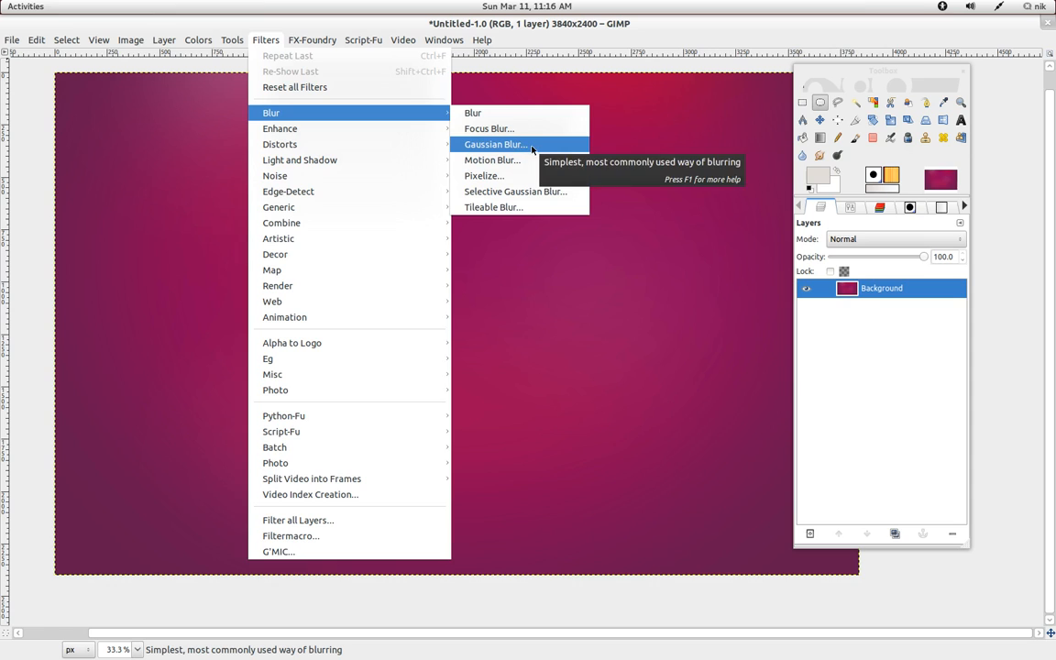
click(495, 145)
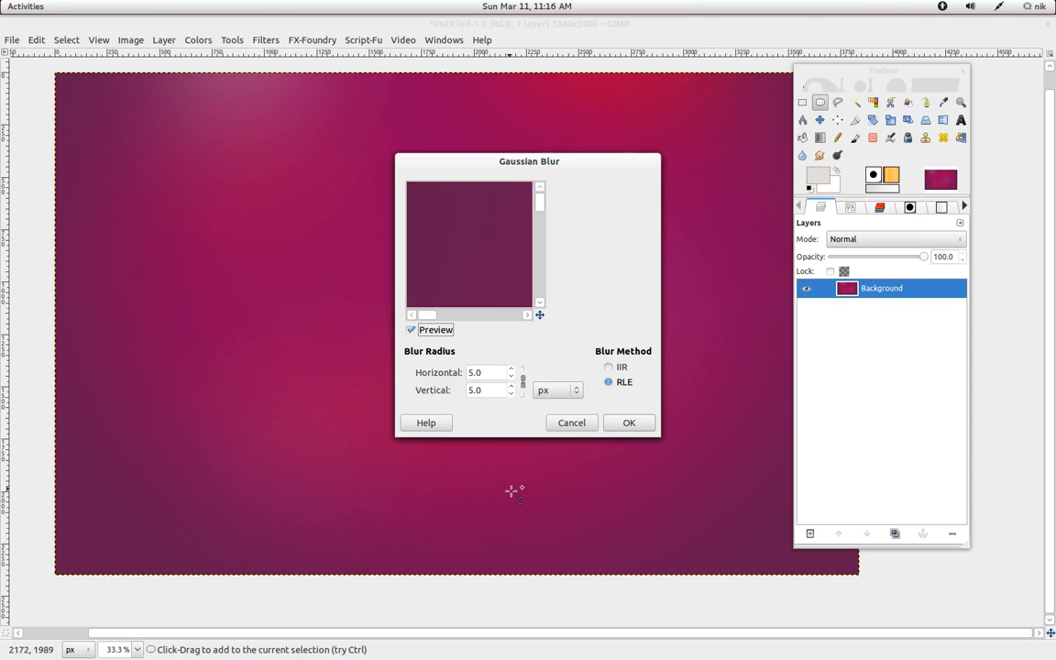
click(512, 368)
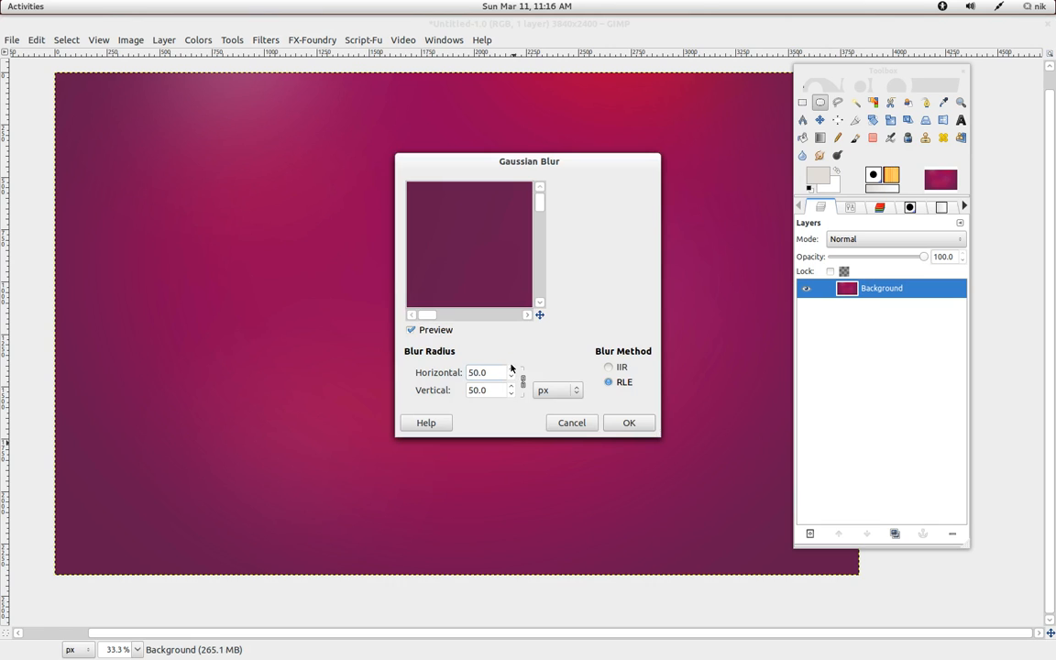
click(614, 422)
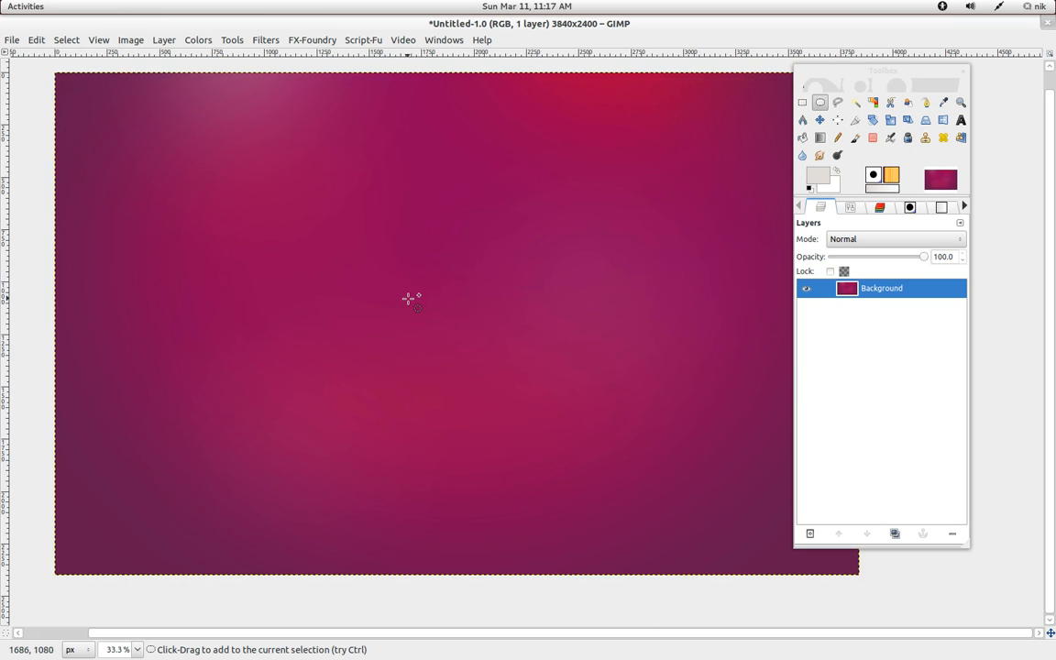
- Add a new transparent 3840 × 2400 px layer above the background and render Plasma clouds on it
drag(503, 372, 473, 371)
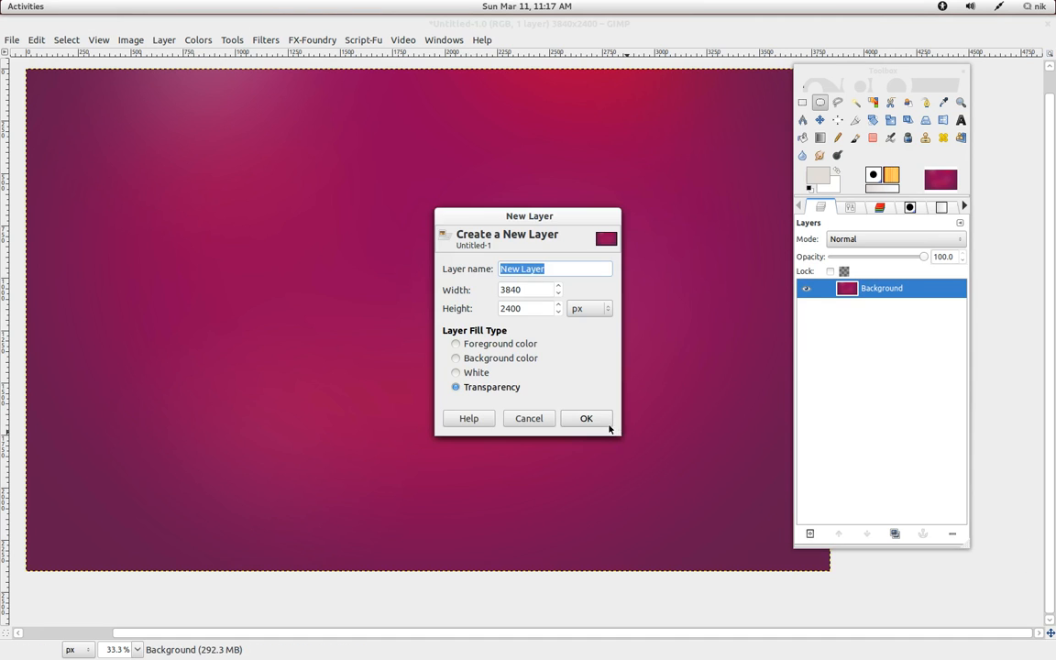
key(Return)
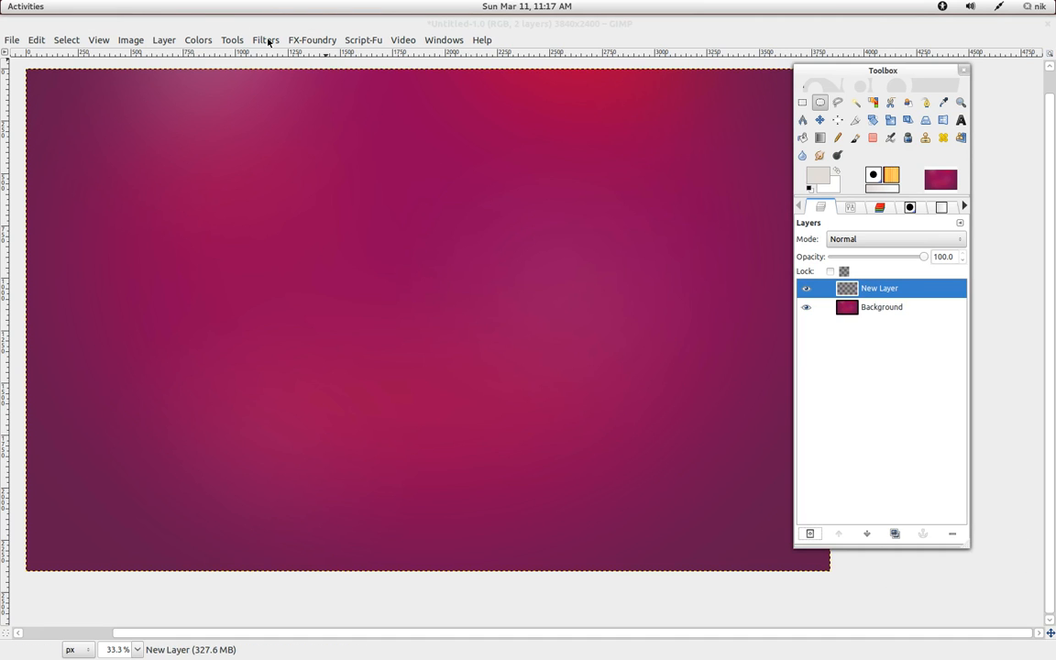
click(265, 41)
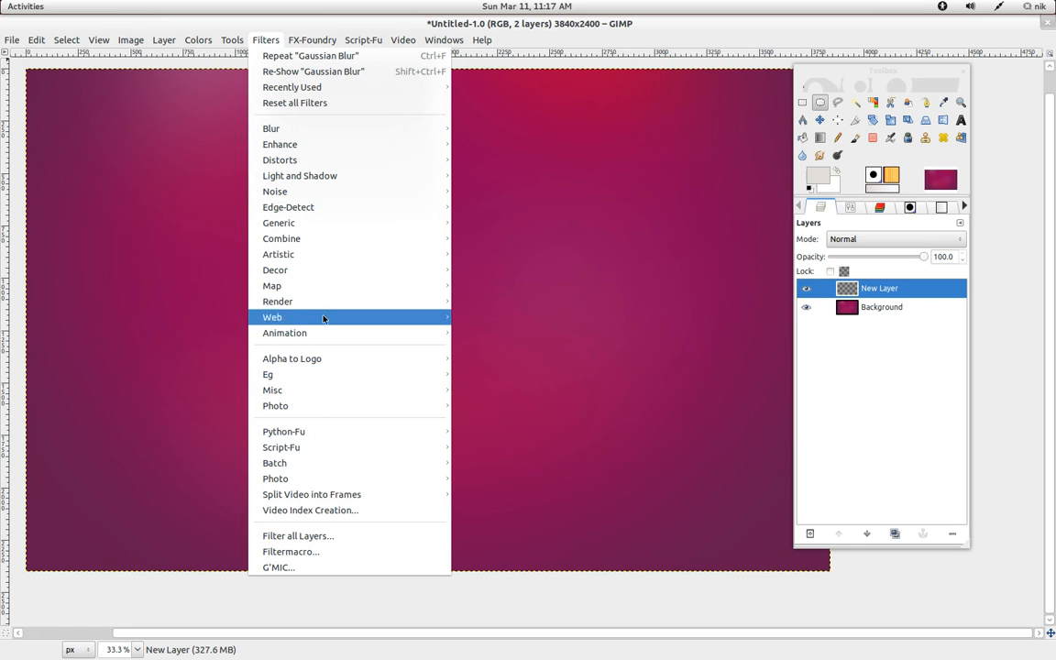
mouse_move(323, 302)
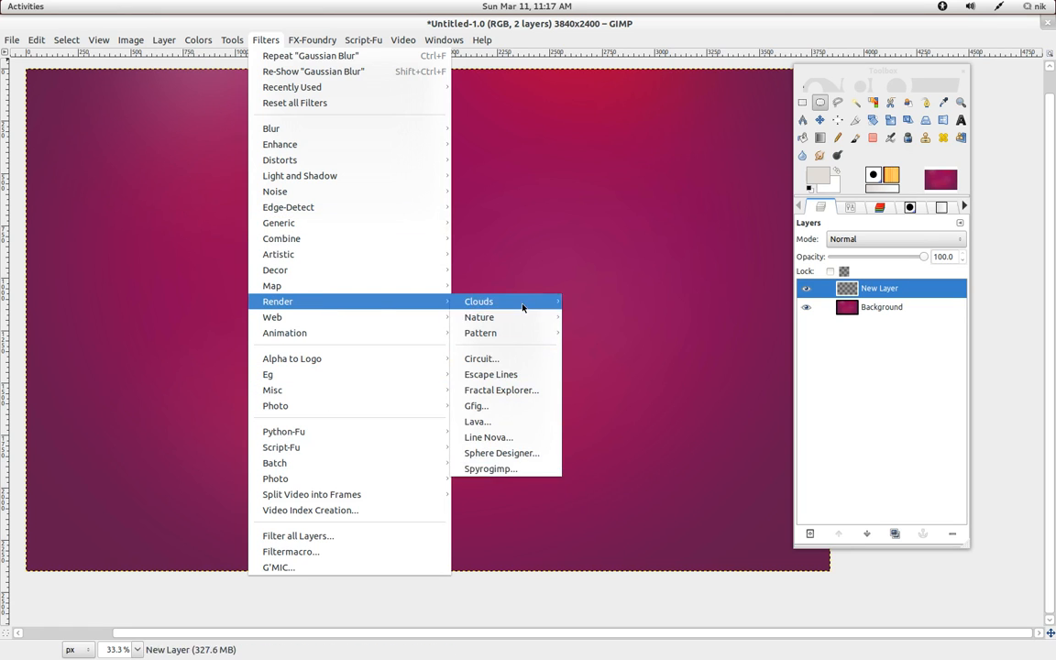
mouse_move(541, 303)
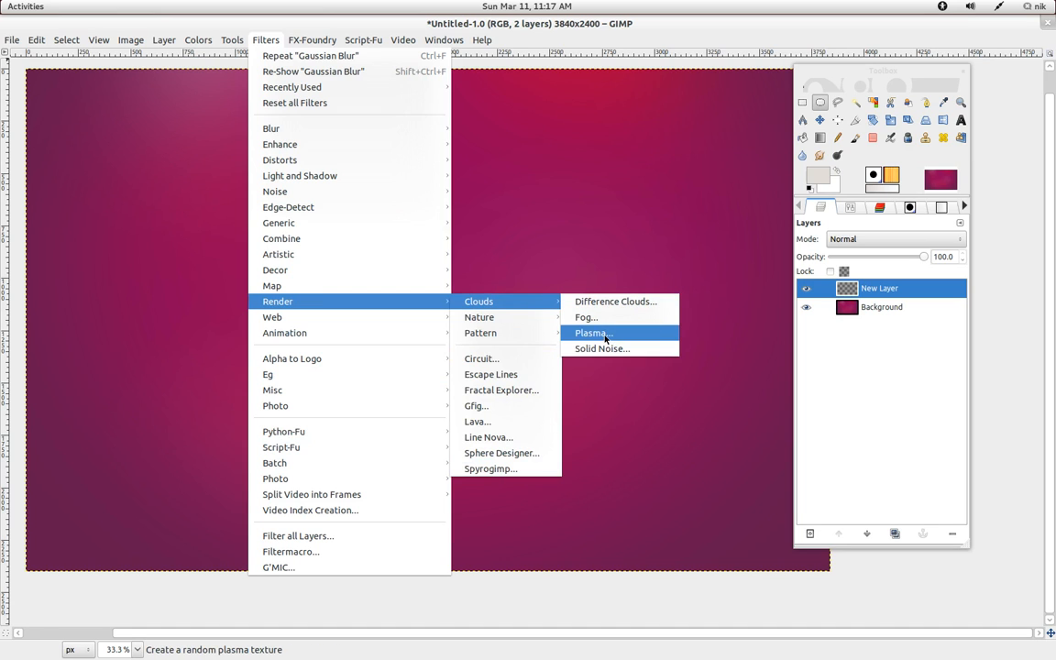
click(587, 333)
click(618, 371)
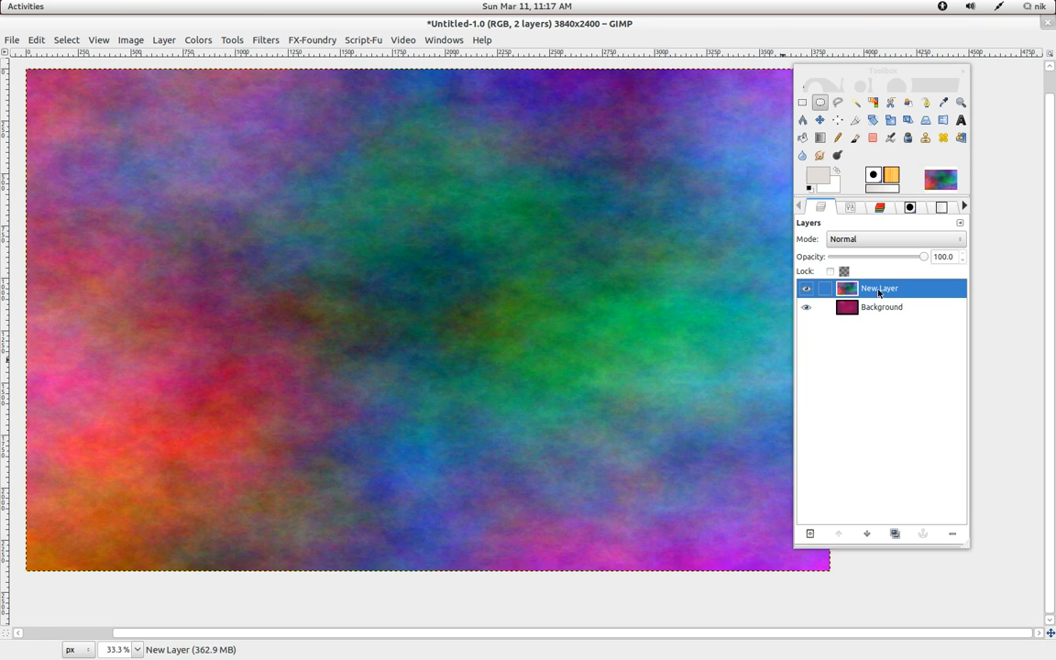
- Apply the Film Grain filter to the plasma layer with Holdness 5, Value 210, Strength 194 and Grain Blur 0.1
click(261, 39)
mouse_move(291, 225)
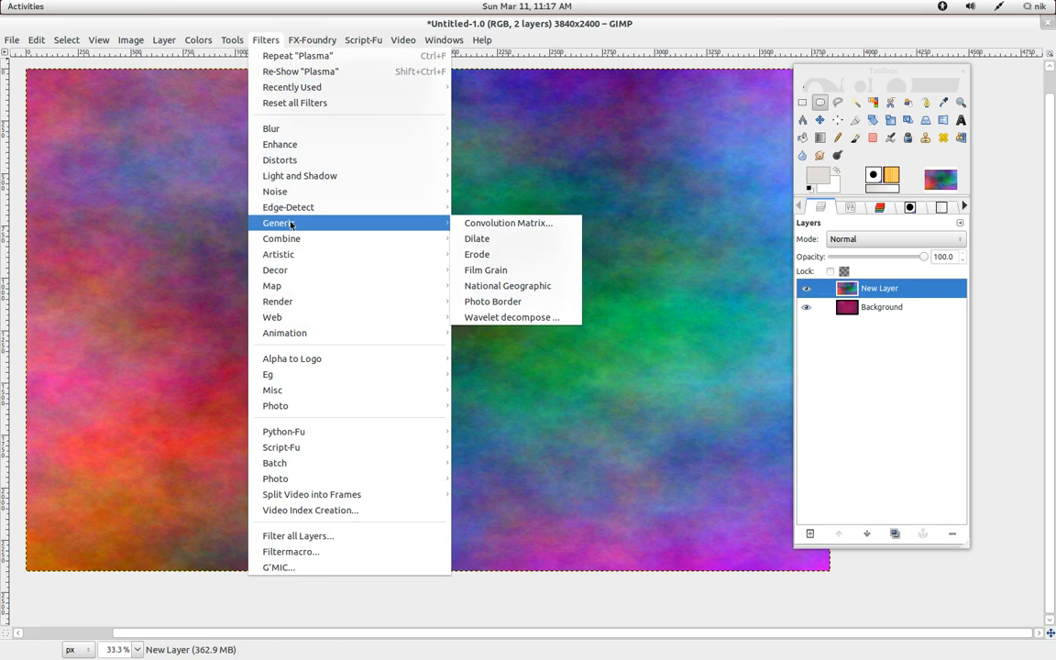
click(483, 270)
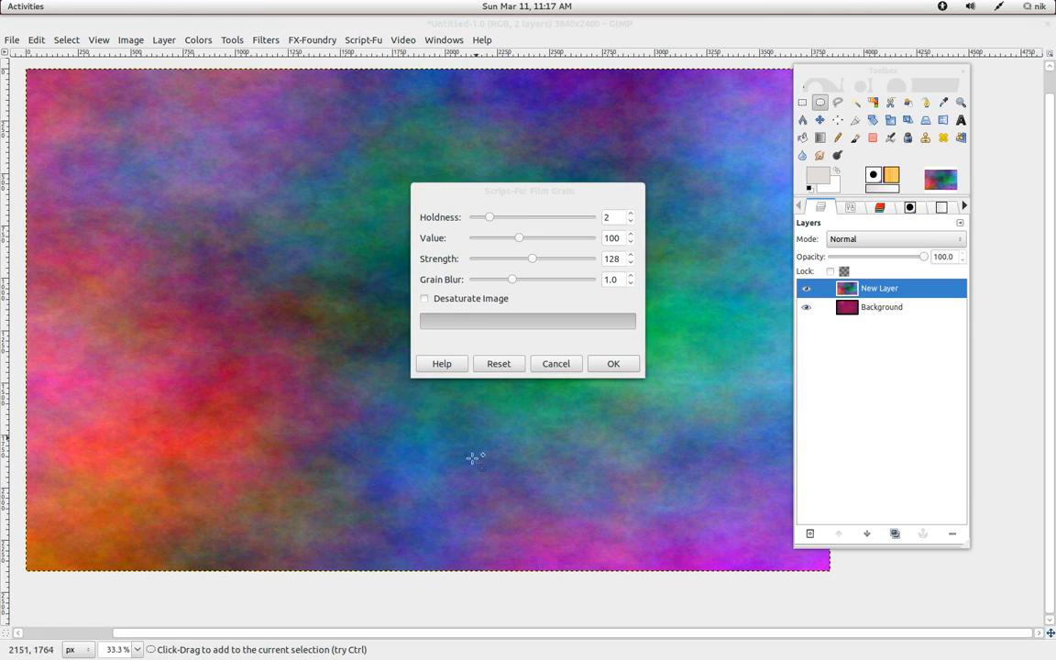
click(512, 280)
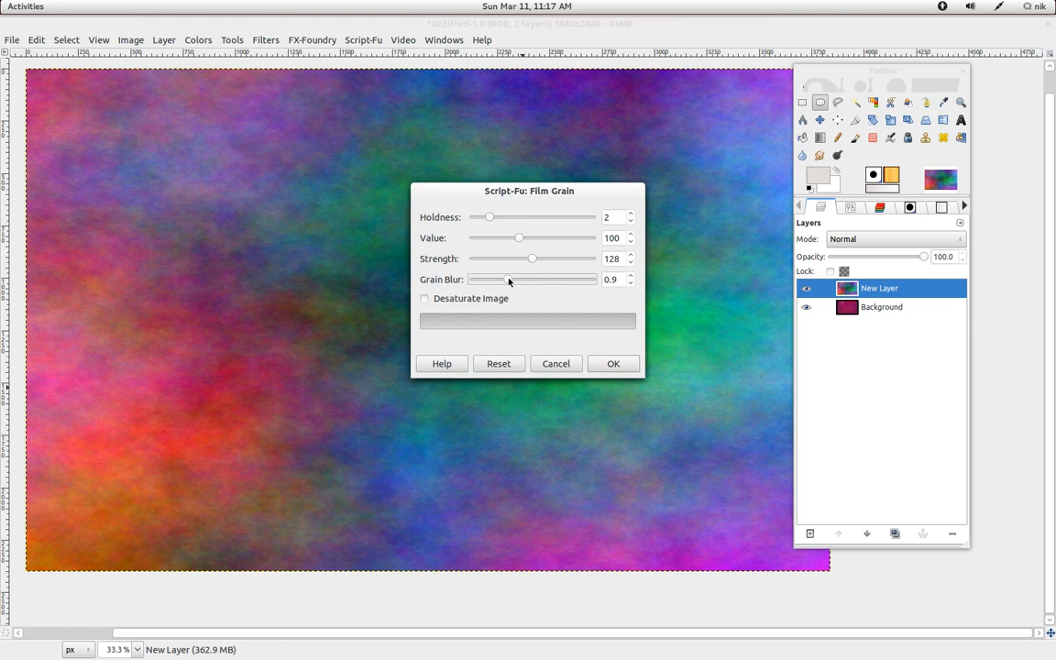
drag(533, 260, 571, 243)
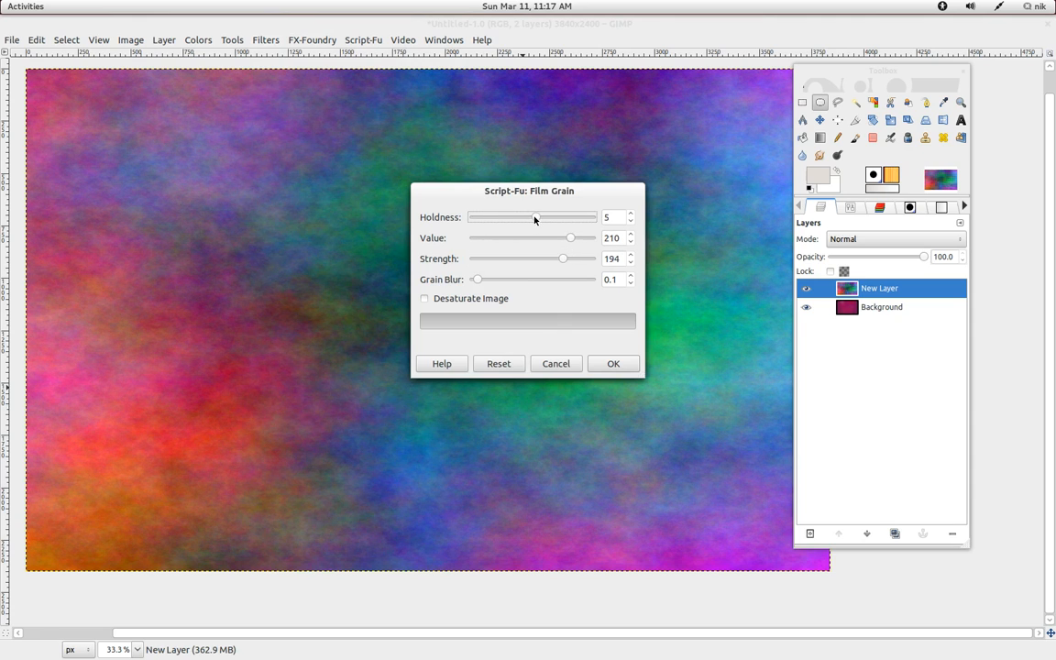
click(613, 365)
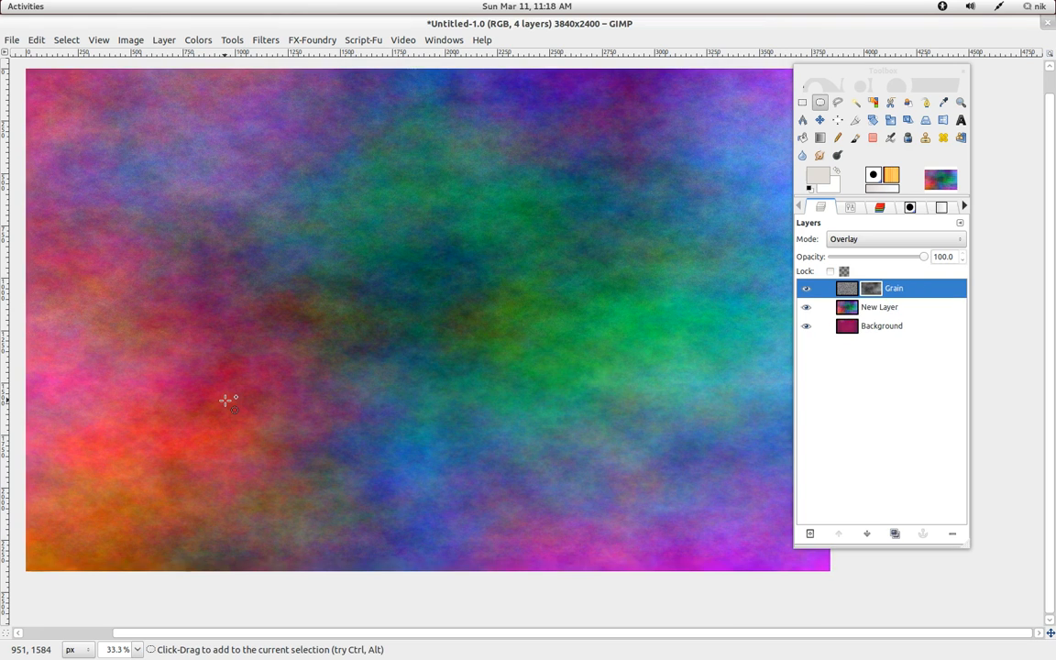
- Delete the plasma layer, New Layer, and inspect the grain texture over the background up close
click(906, 309)
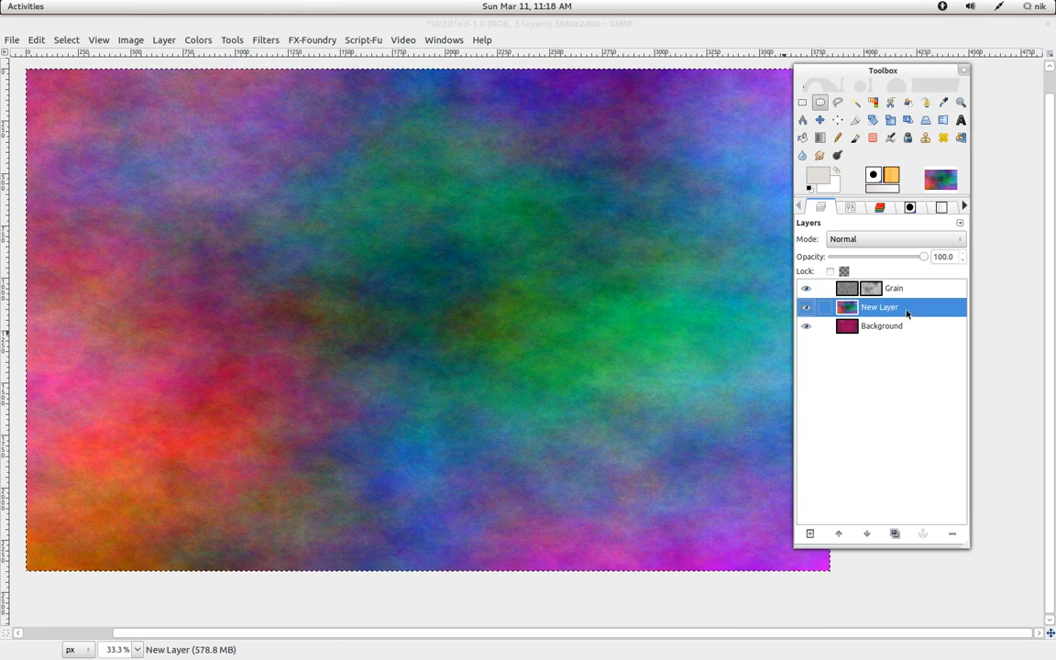
click(957, 539)
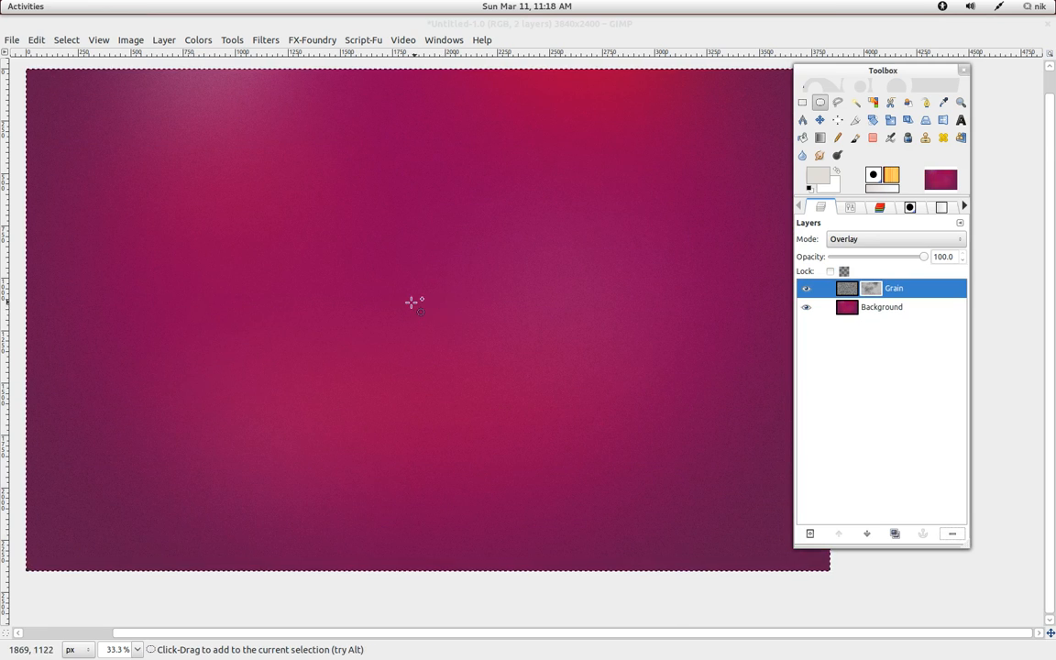
key(1)
key(3)
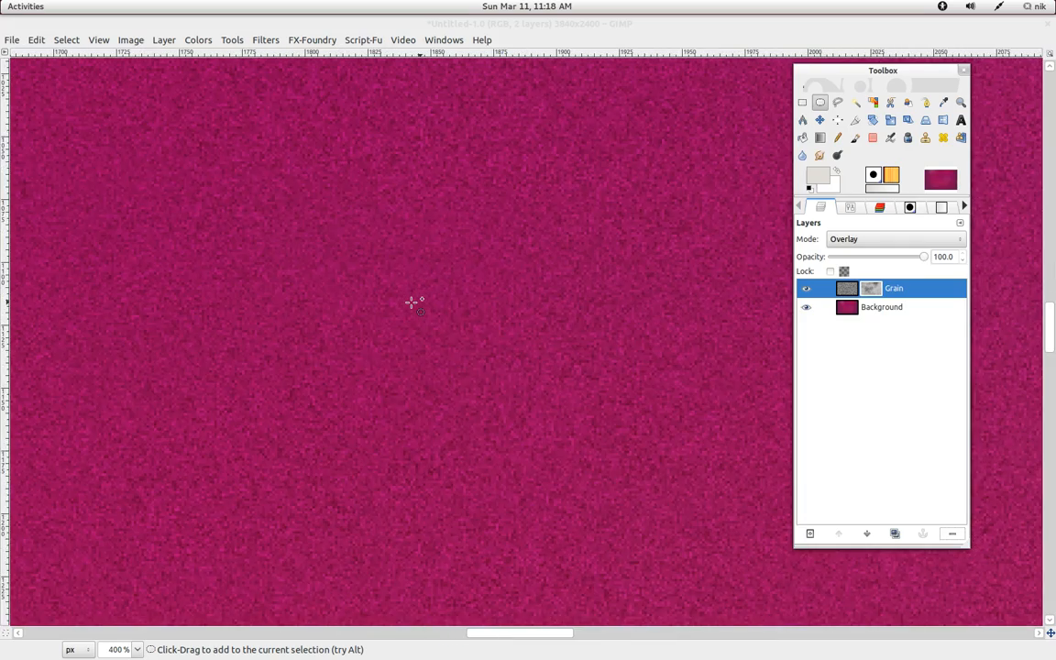
scroll(411, 302, down, 5)
drag(413, 301, 210, 541)
drag(525, 201, 377, 307)
scroll(377, 307, up, 3)
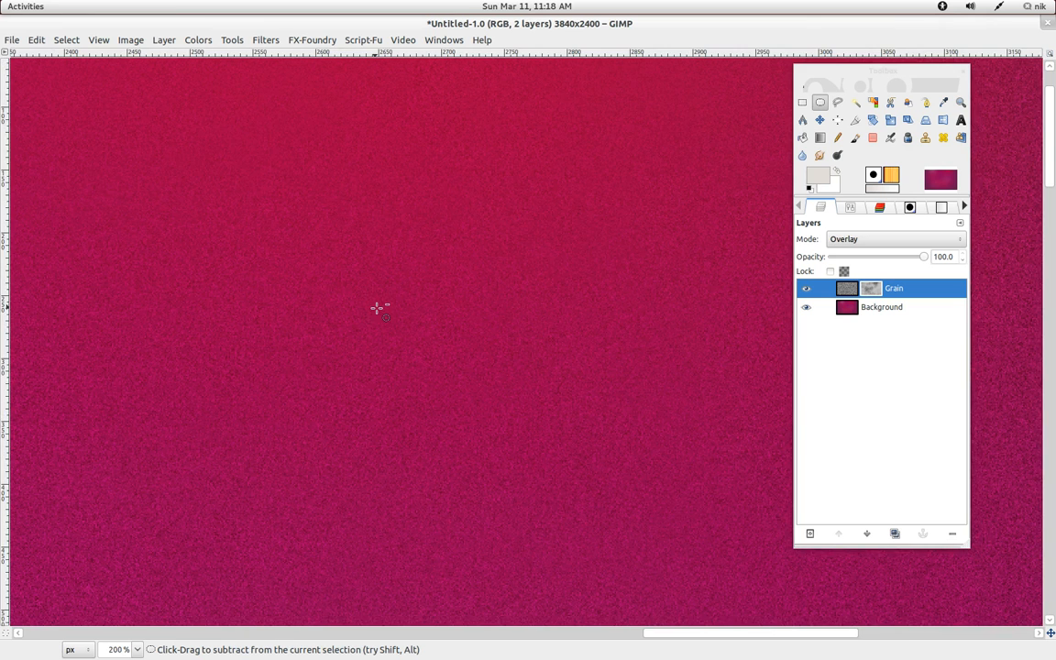
scroll(378, 305, down, 7)
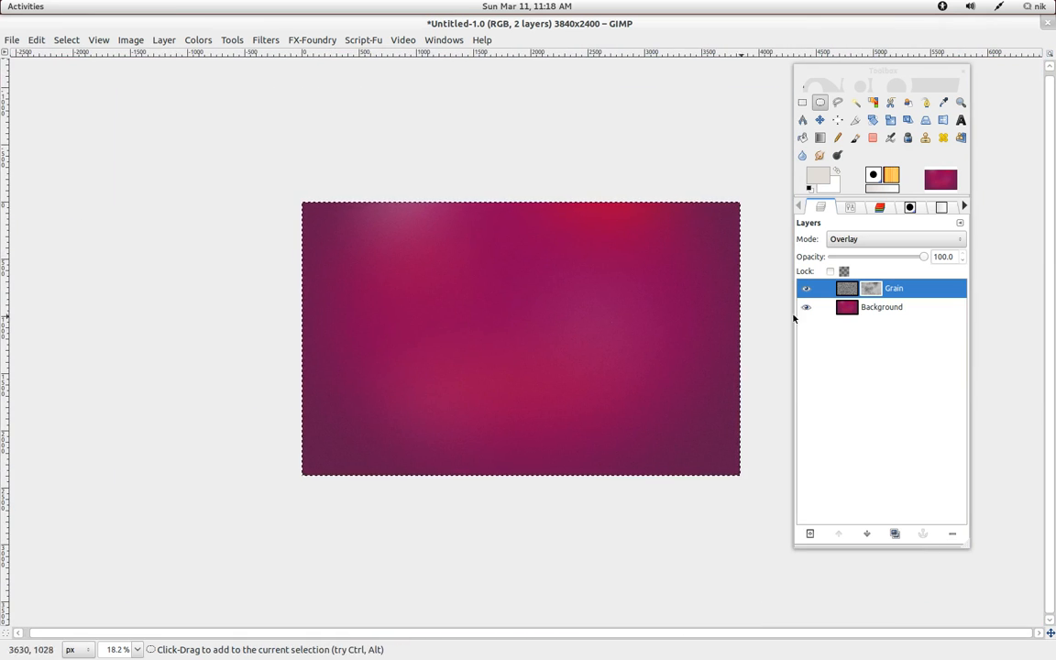
- Dismiss the current selection, leaving the Grain layer's blend mode at Overlay
click(883, 240)
click(883, 240)
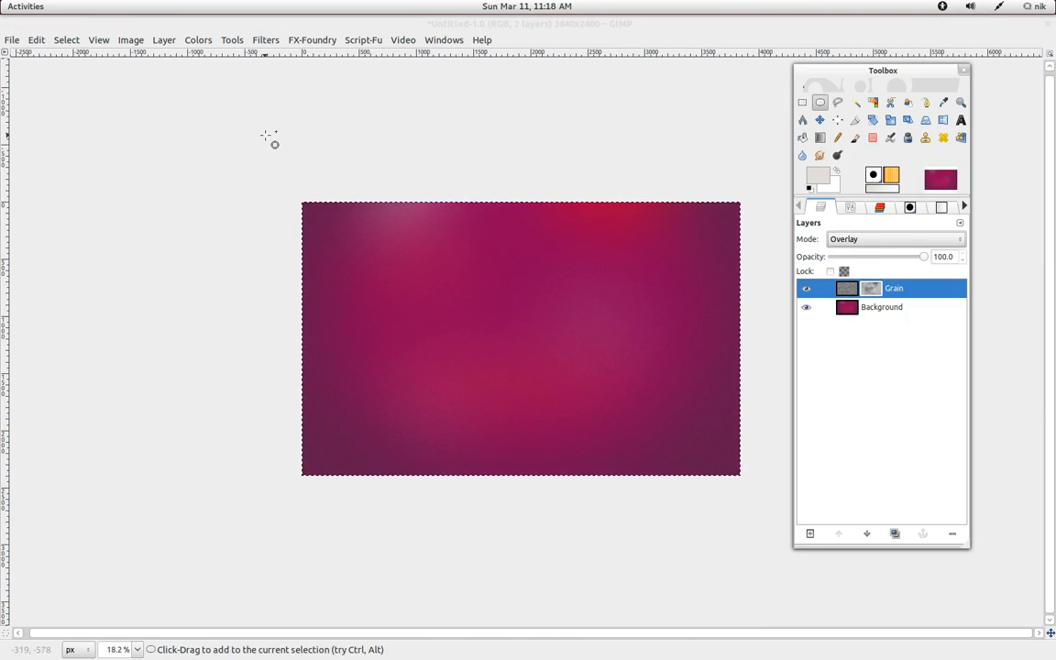
click(64, 40)
click(74, 72)
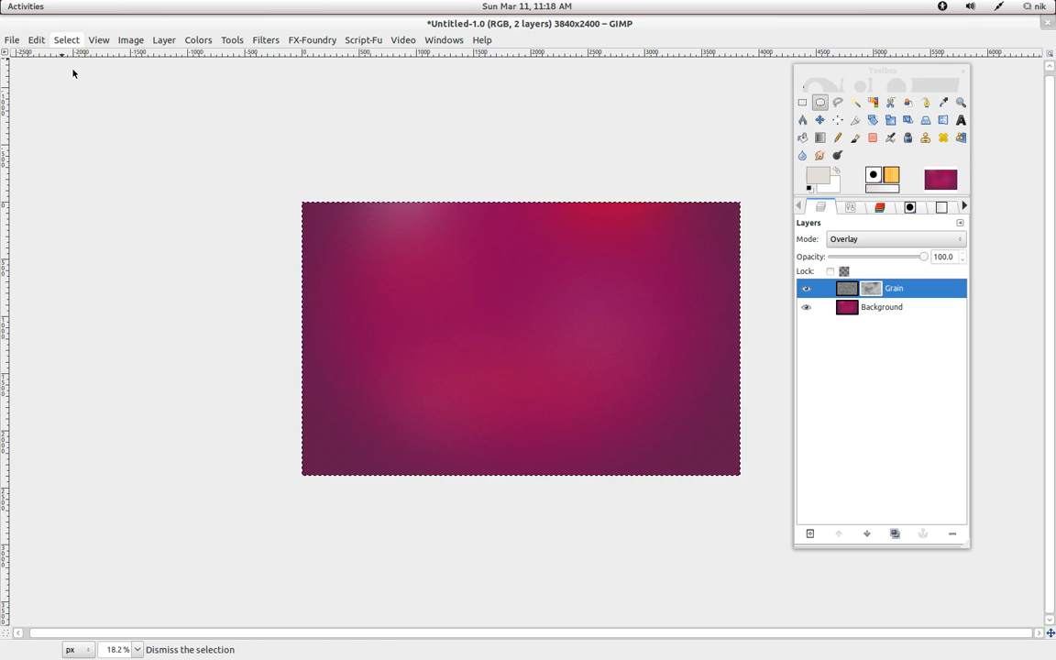
scroll(656, 410, right, 3)
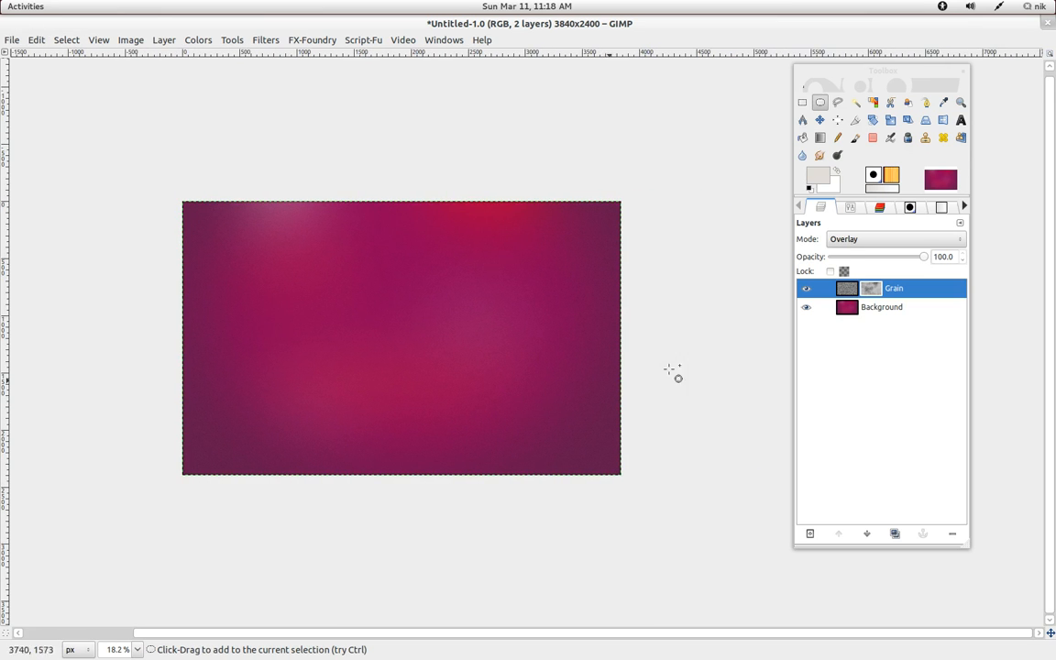
- Keep the Grain layer in Overlay mode, reduce its opacity to 60.5 and check the result across the whole image
click(845, 240)
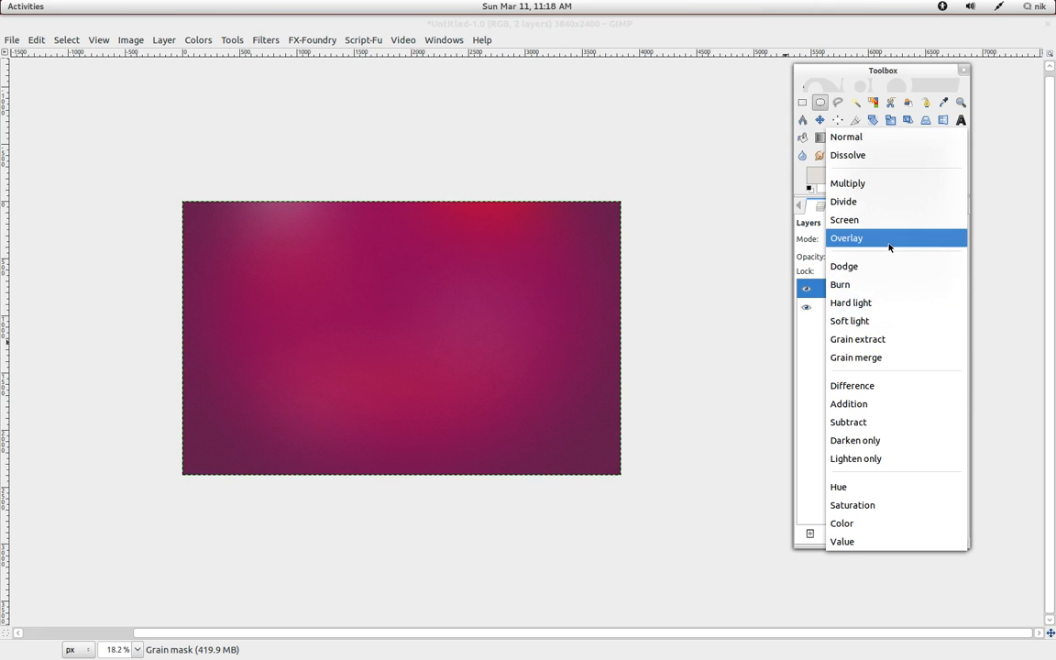
click(853, 238)
key(plus)
key(plus)
key(plus)
key(plus)
key(plus)
key(plus)
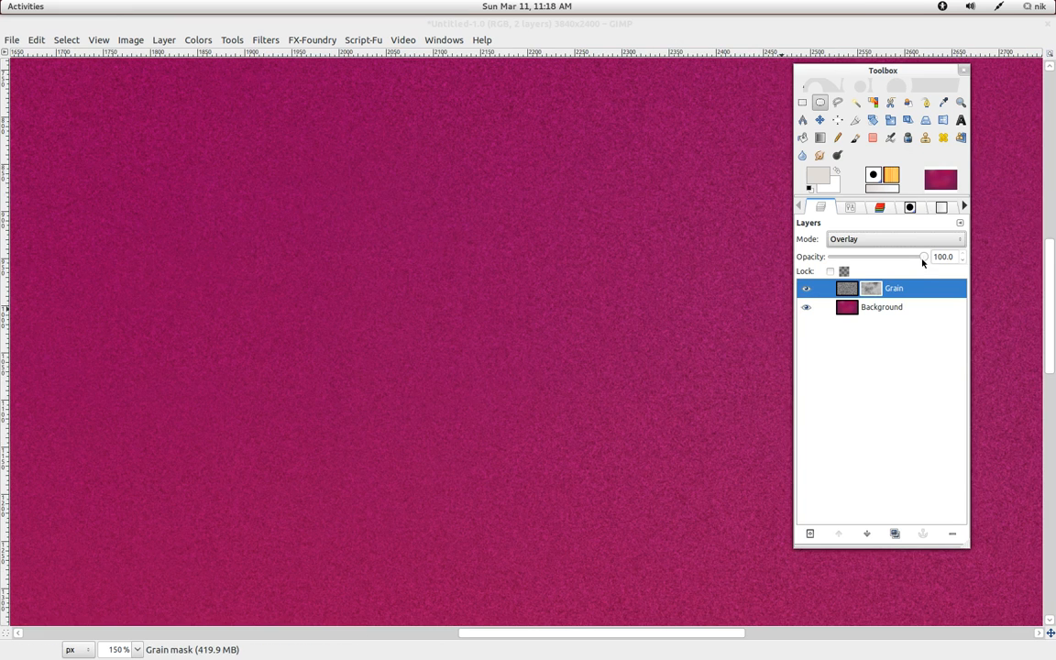
drag(926, 260, 873, 261)
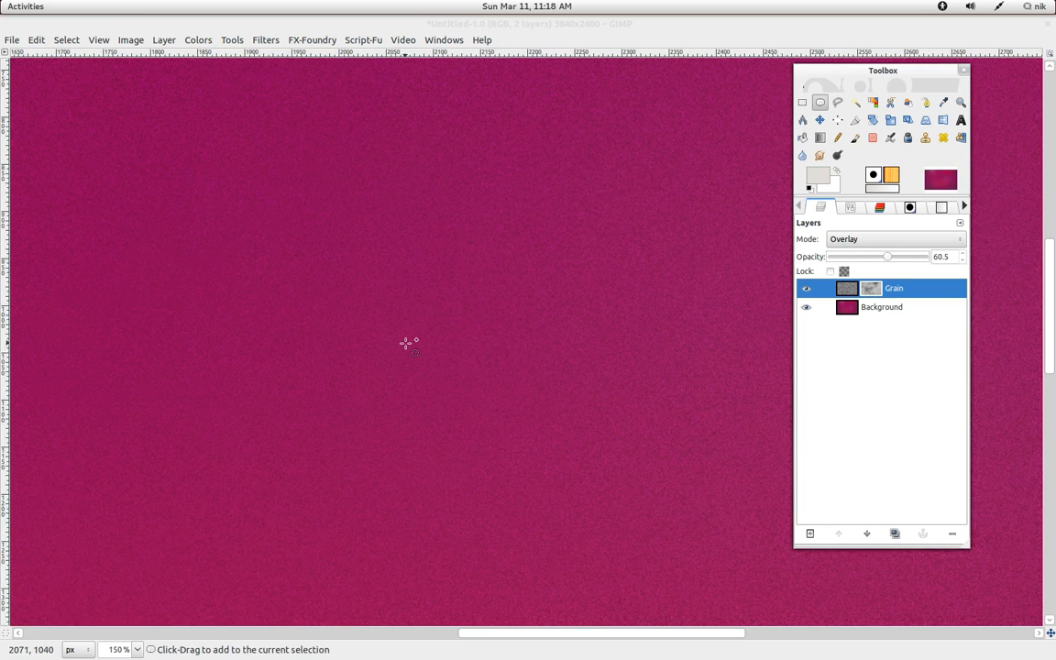
scroll(408, 342, down, 6)
scroll(408, 342, down, 1)
scroll(408, 342, up, 1)
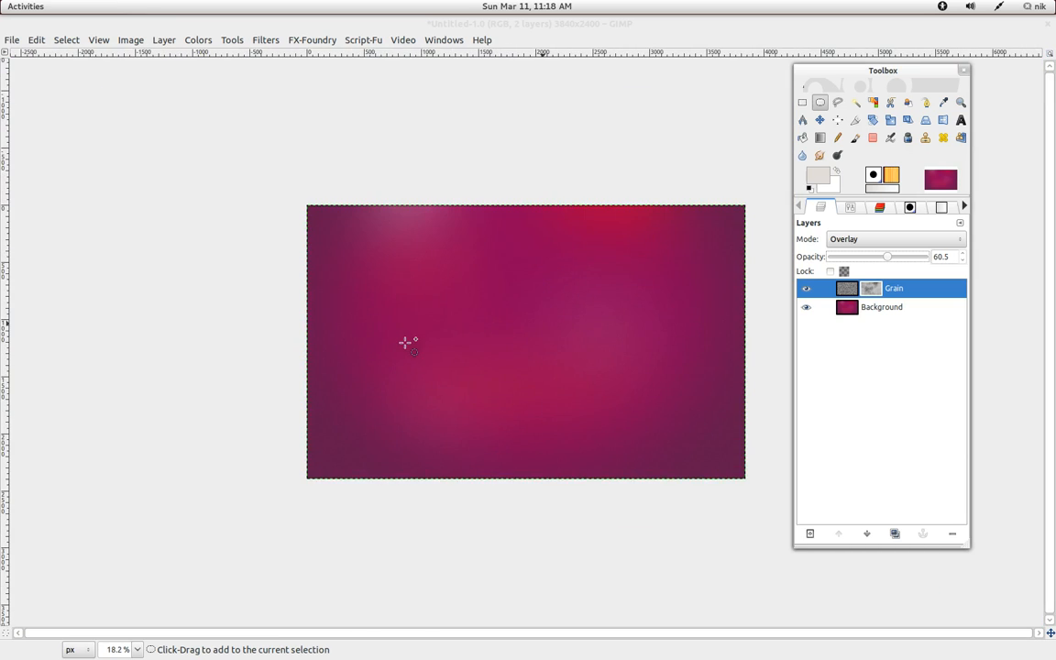
- Save the image to the Desktop folder as wallpaper.png, confirming the layer mask warning and keeping PNG compression level 9
click(11, 41)
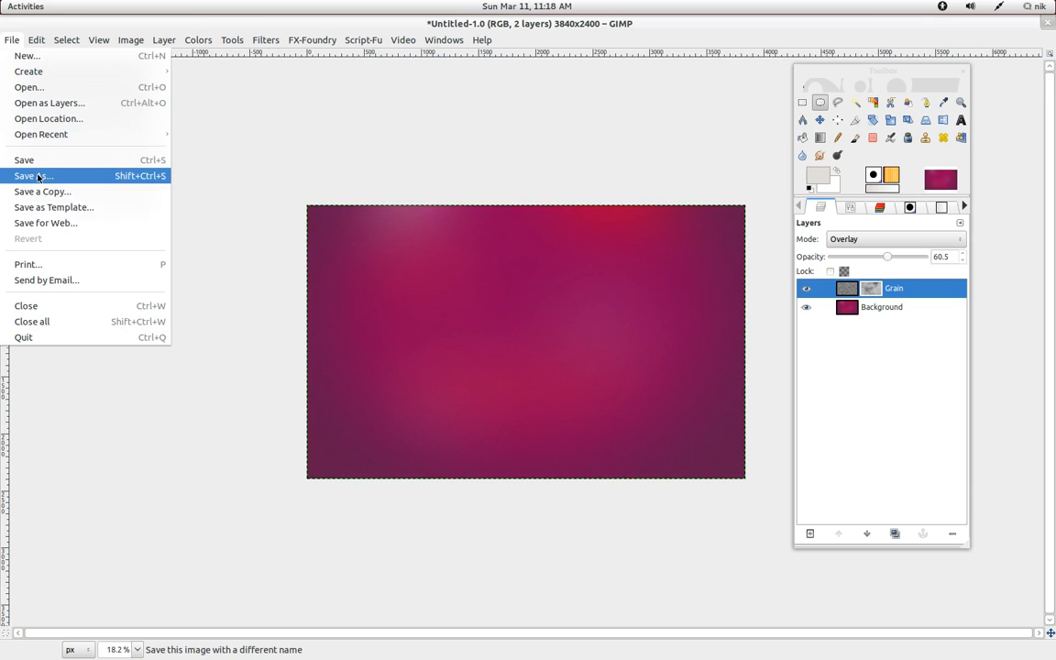
click(38, 177)
click(81, 267)
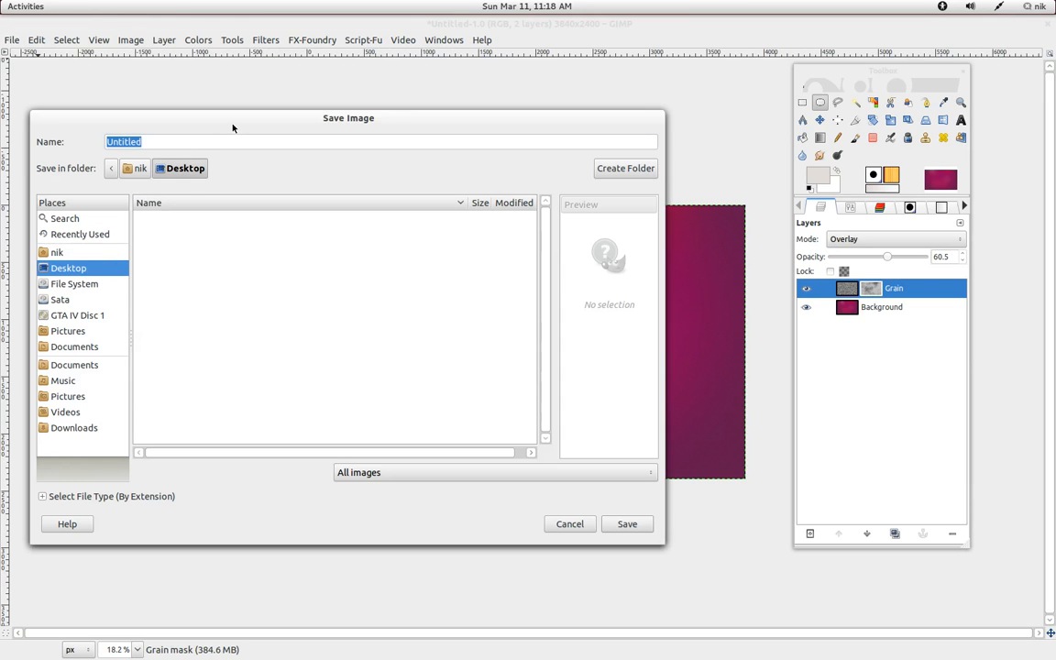
text(wallpaper)
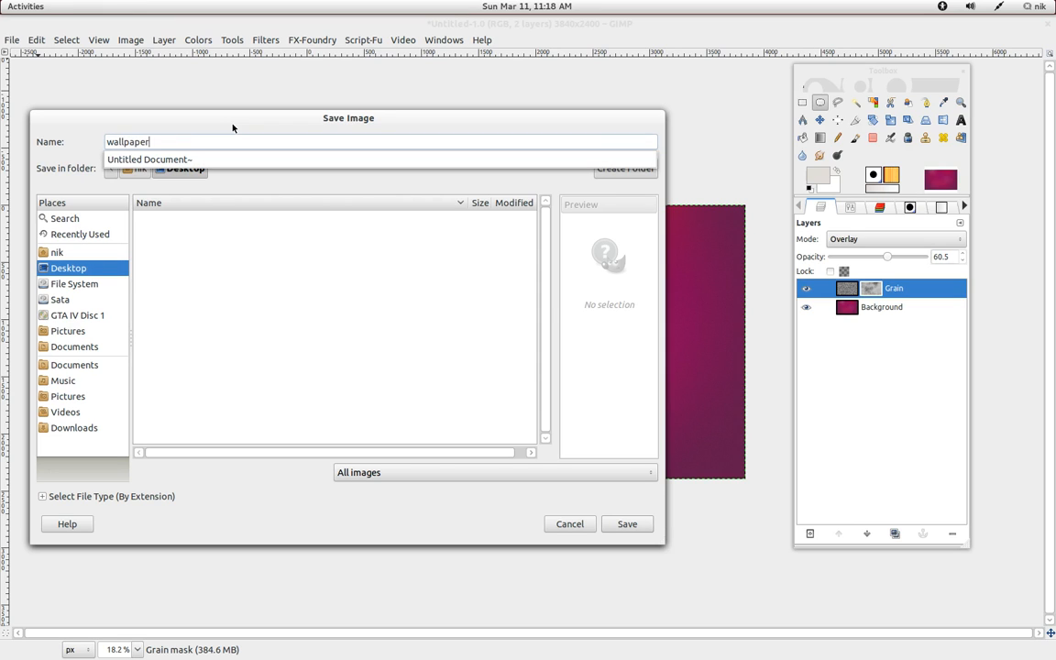
text(.png)
click(510, 534)
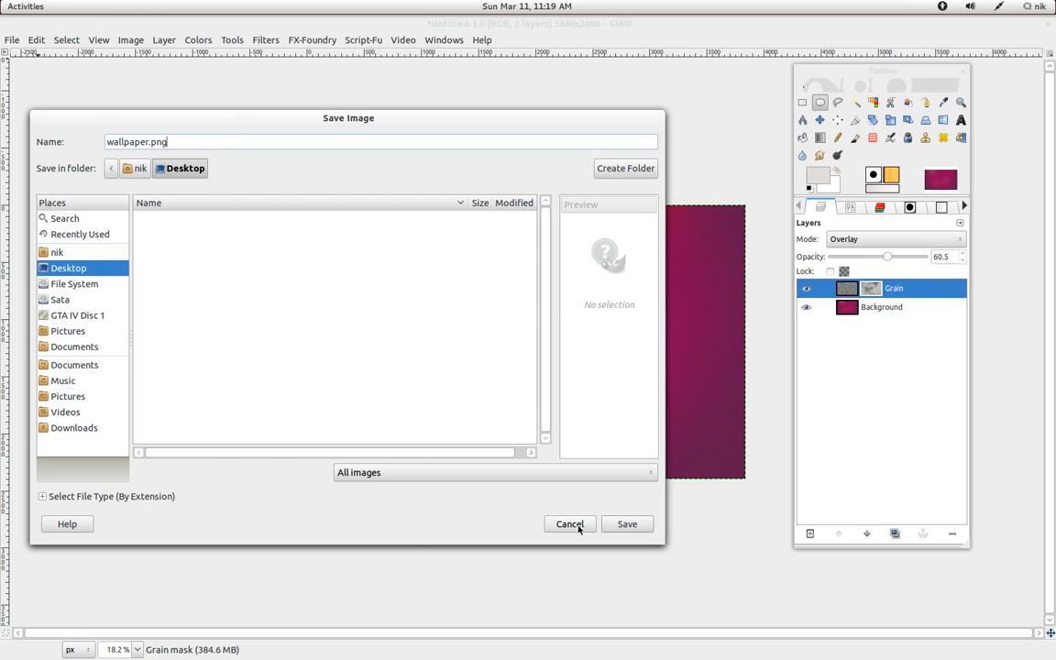
click(629, 526)
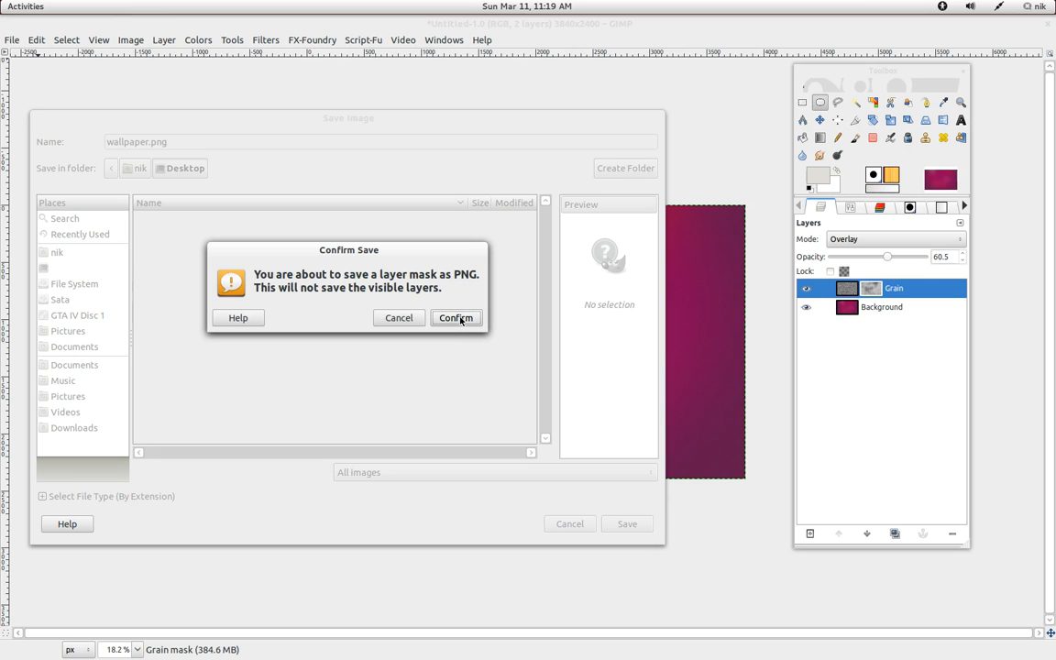
click(456, 318)
click(456, 394)
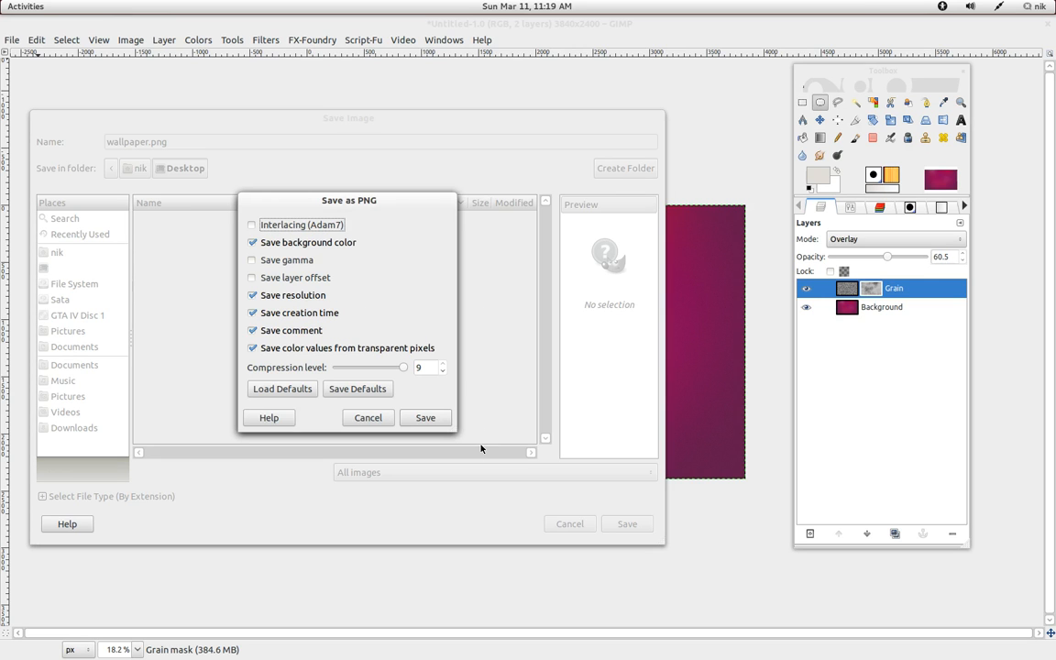
click(426, 418)
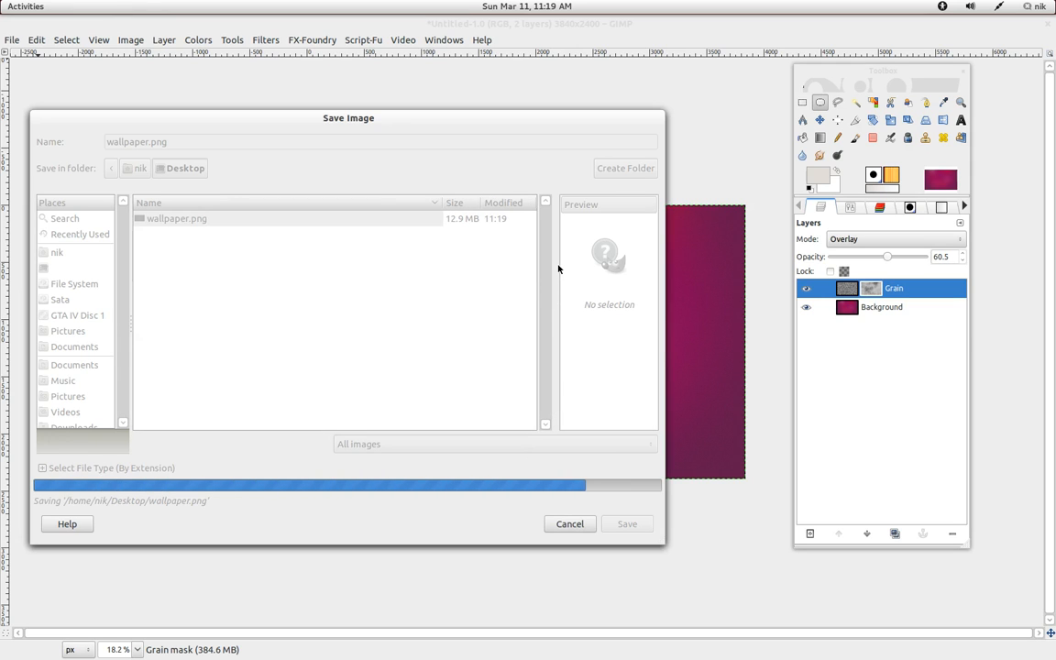
- Switch to the empty workspace and open wallpaper.png from the desktop in the image viewer
mouse_move(0, 0)
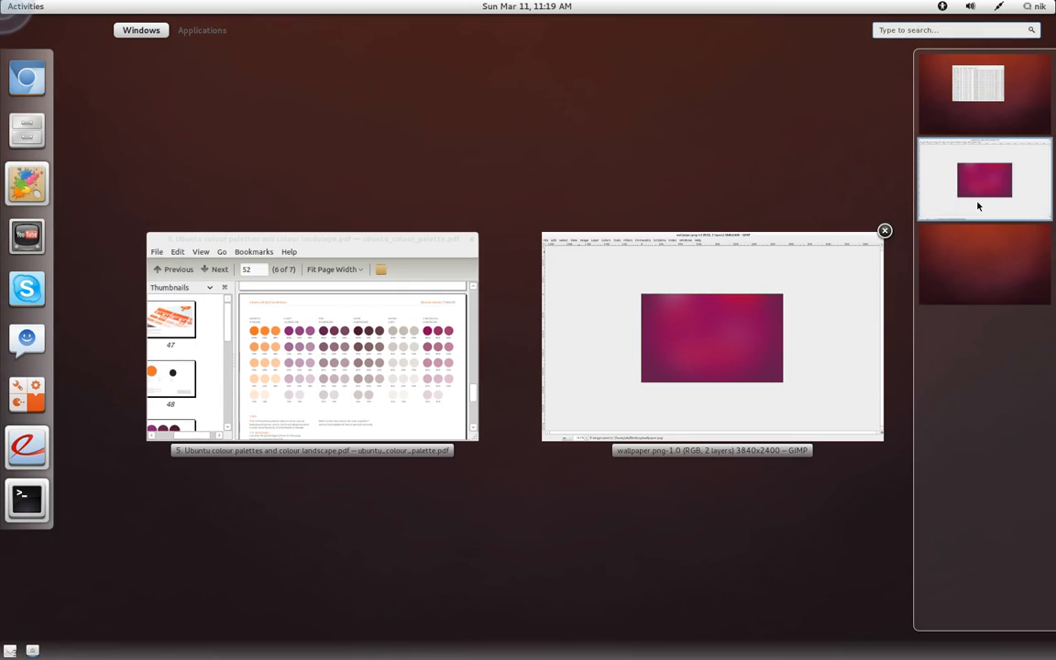
click(953, 278)
click(55, 39)
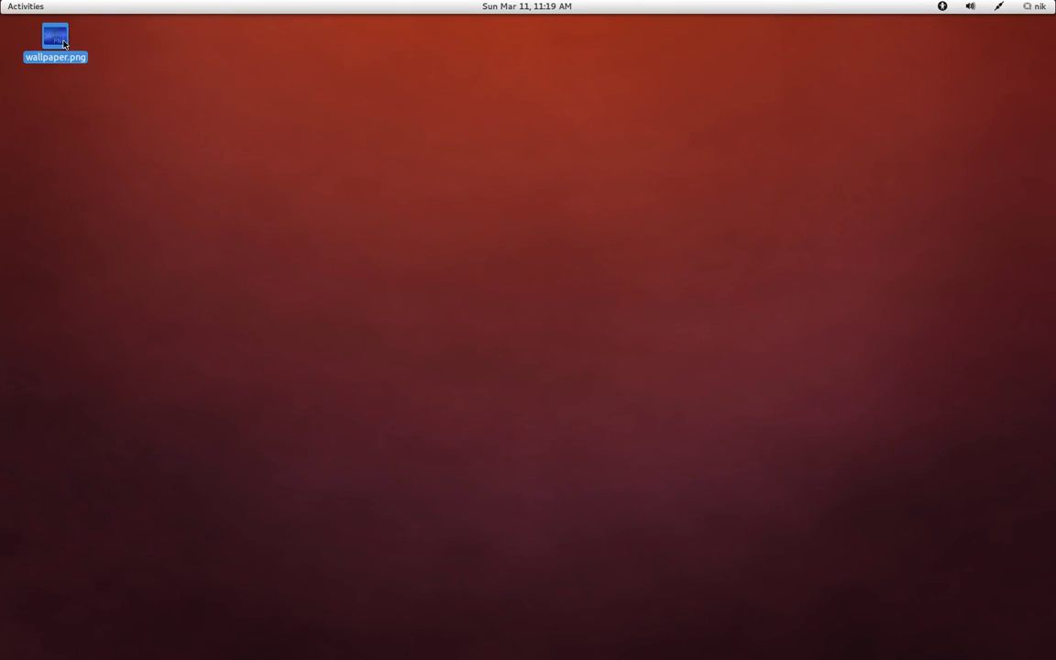
key(Return)
- Set wallpaper.png as the desktop background, close the image viewer and return to the desktop
right_click(447, 233)
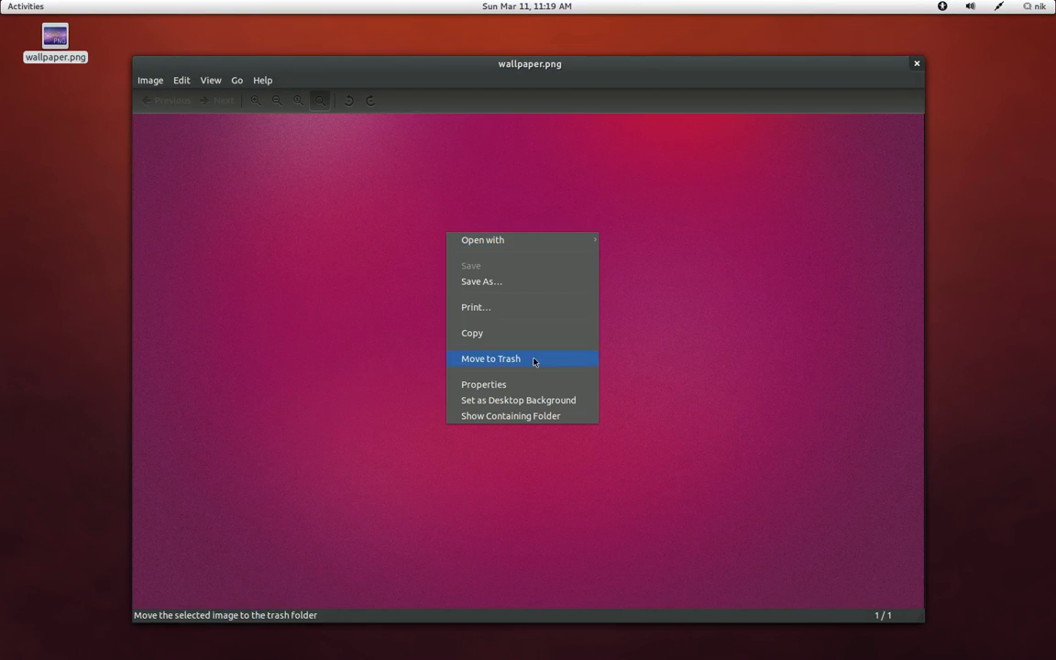
click(544, 400)
click(919, 64)
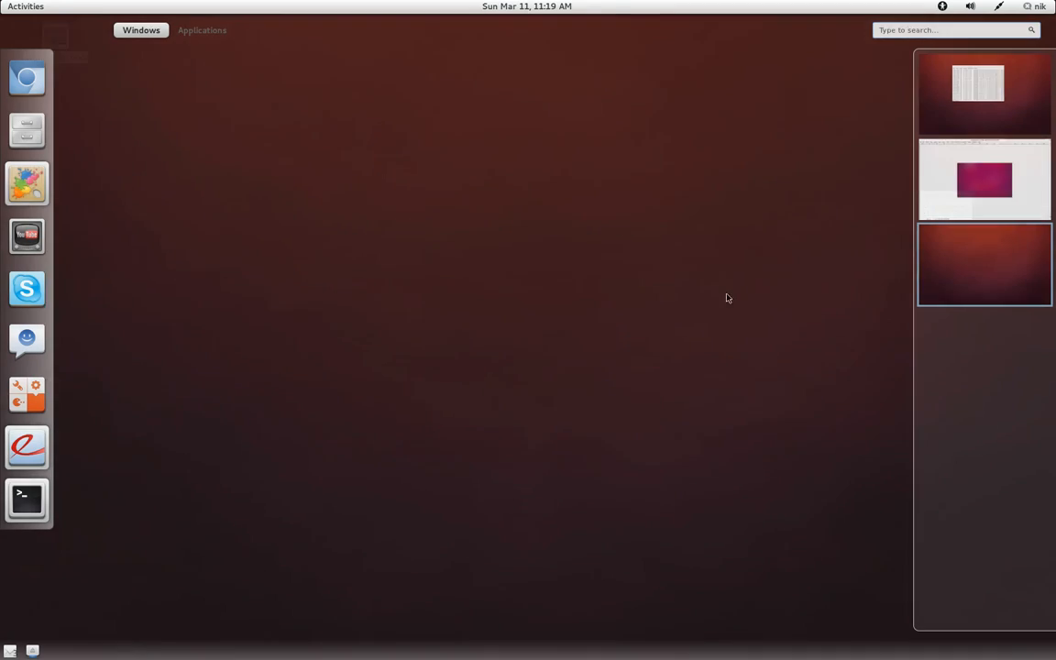
click(463, 313)
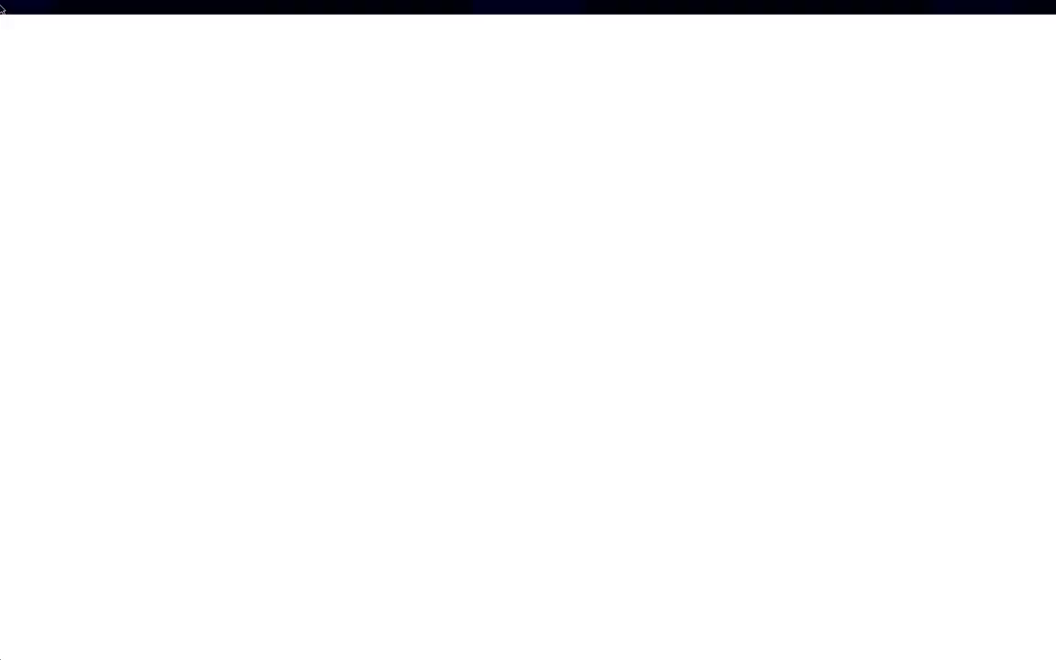
mouse_move(2, 3)
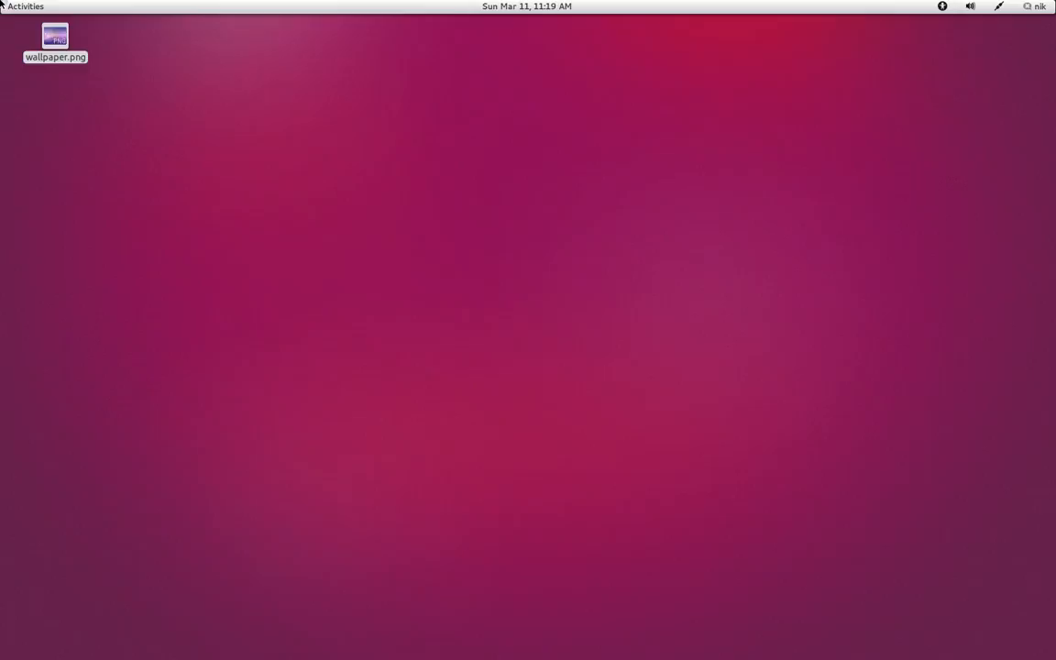